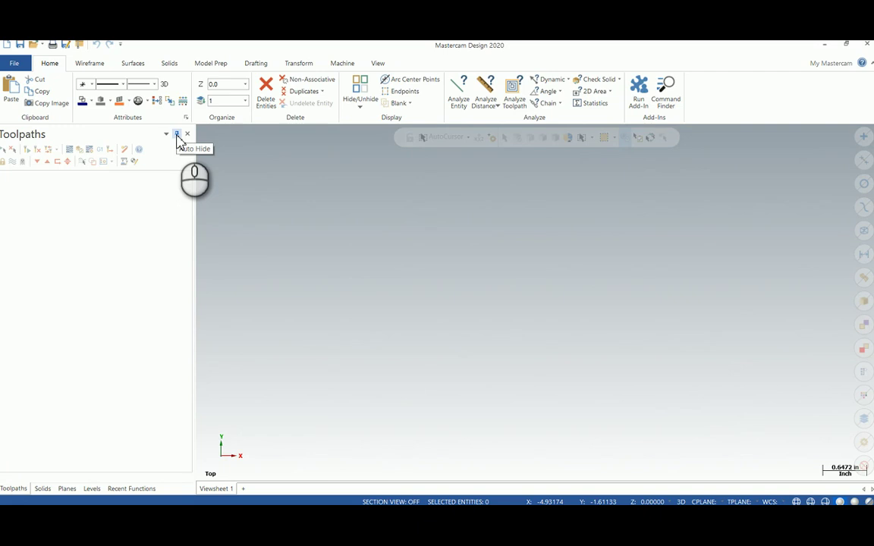
Step: Set the Toolpaths manager and its companion managers to auto-hide so the graphics area is enlarged
{"action": "left_click", "coordinate": [177, 135]}
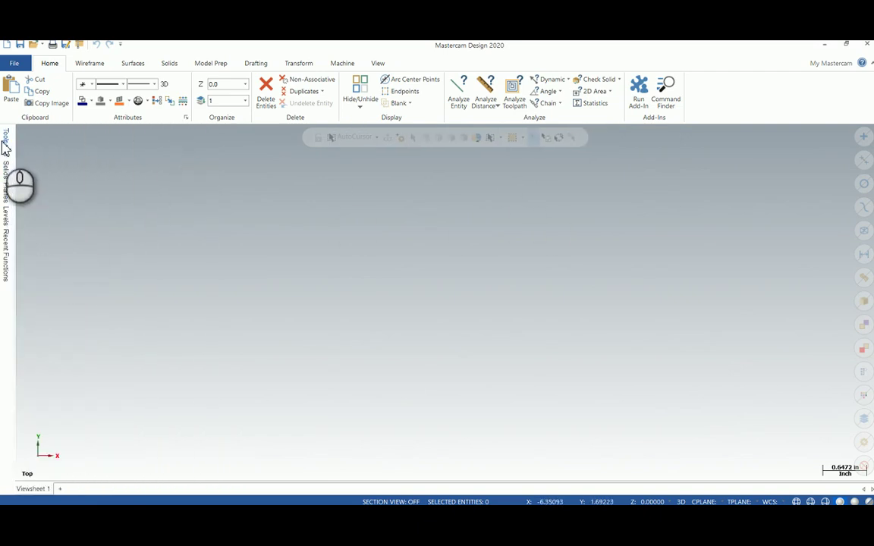
{"action": "mouse_move", "coordinate": [4, 180]}
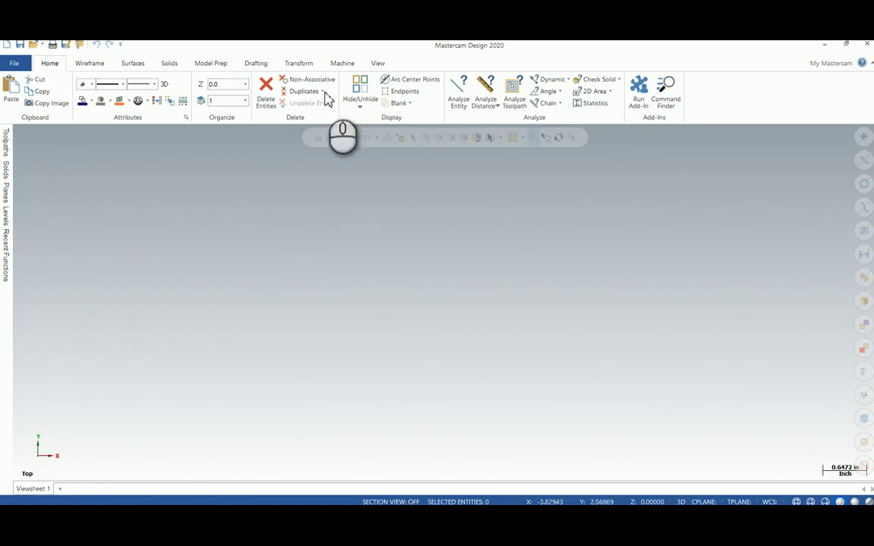
Step: Look over the available Wireframe, Solids, Drafting, Transform, Machine and View commands
{"action": "left_click", "coordinate": [92, 63]}
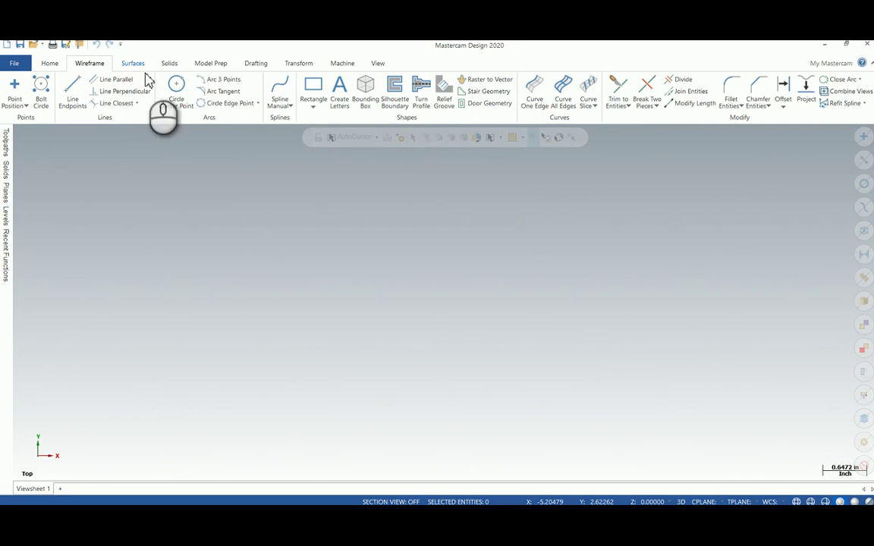
{"action": "left_click", "coordinate": [168, 65]}
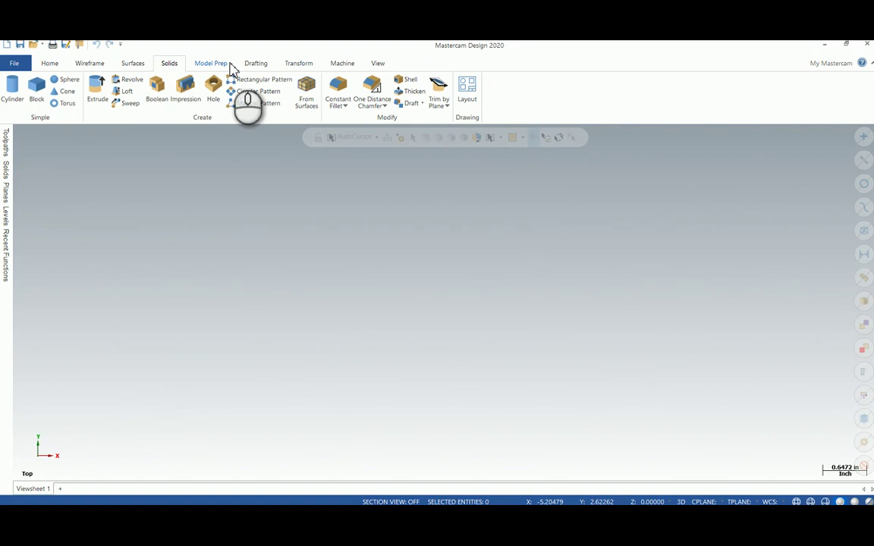
{"action": "left_click", "coordinate": [256, 63]}
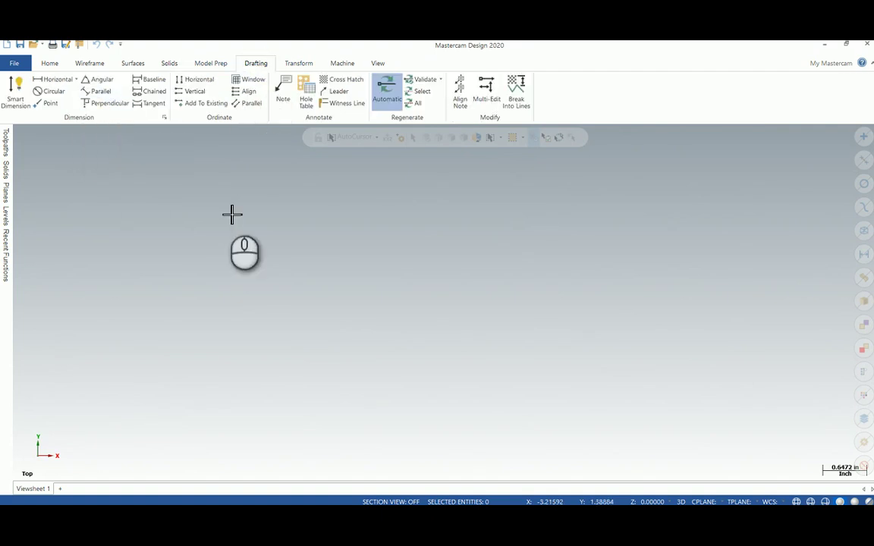
{"action": "left_click", "coordinate": [50, 103]}
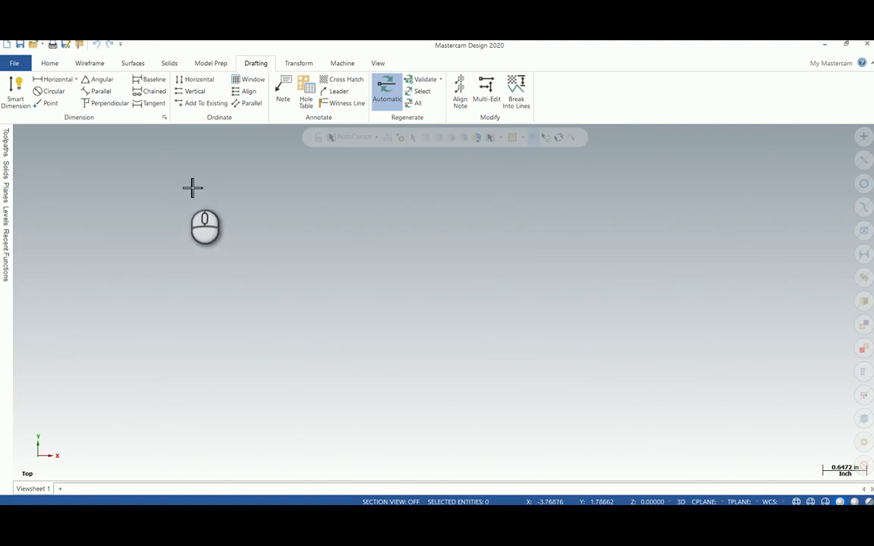
{"action": "left_click", "coordinate": [300, 64]}
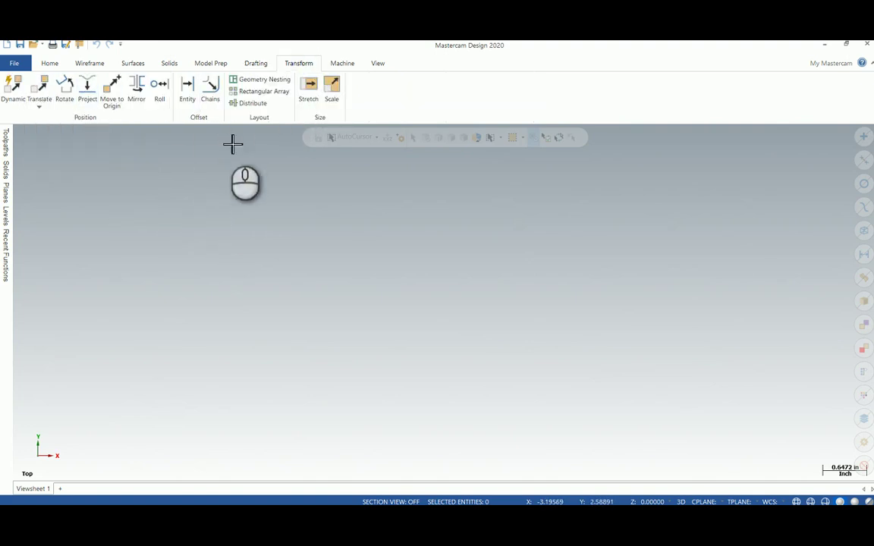
{"action": "left_click", "coordinate": [342, 63]}
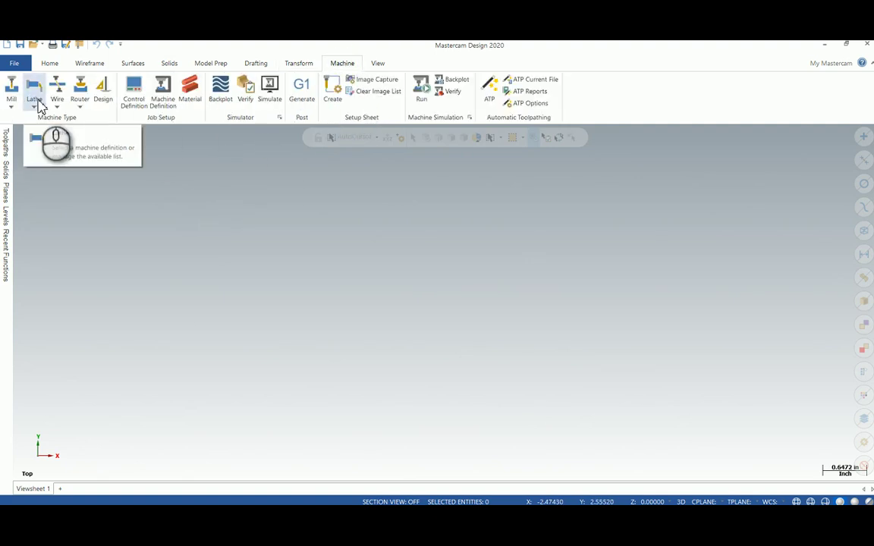
{"action": "left_click", "coordinate": [378, 65]}
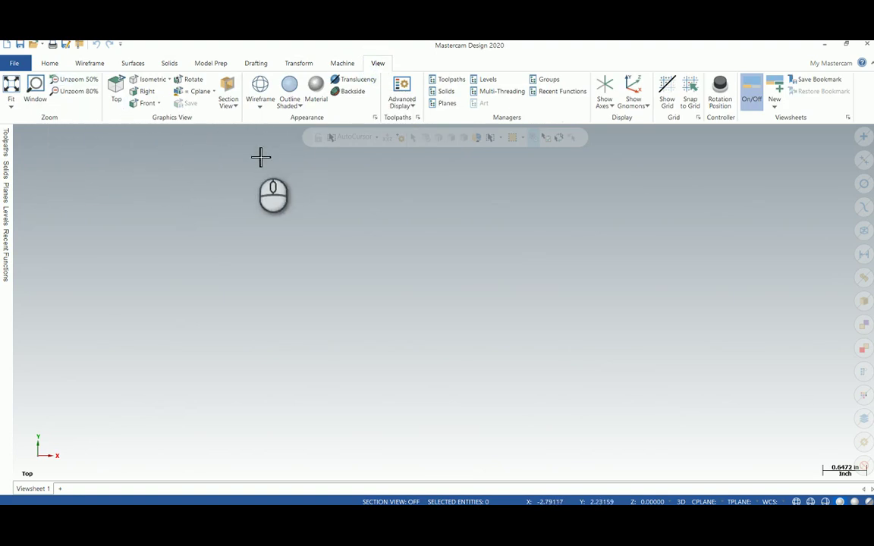
Step: Examine the quick attribute and view options offered in the empty graphics area, including the wireframe colour control
{"action": "right_click", "coordinate": [222, 170]}
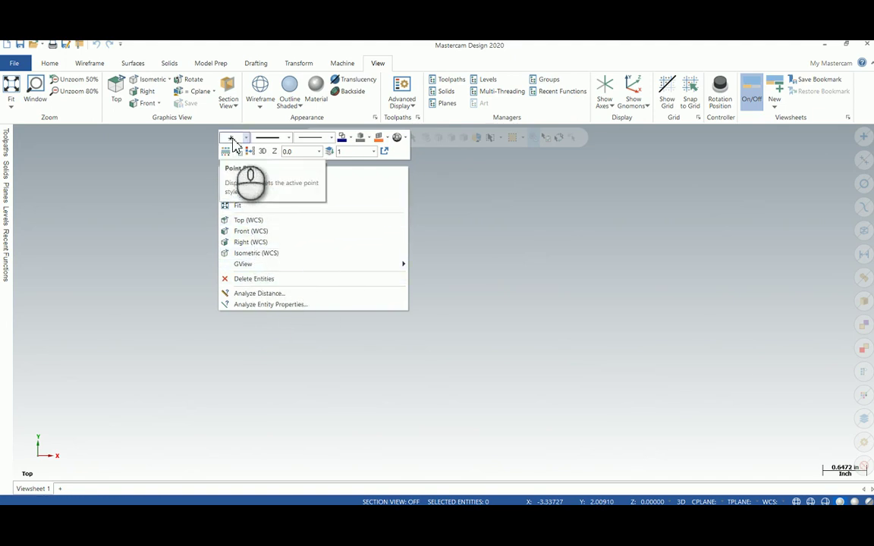
{"action": "left_click", "coordinate": [350, 143]}
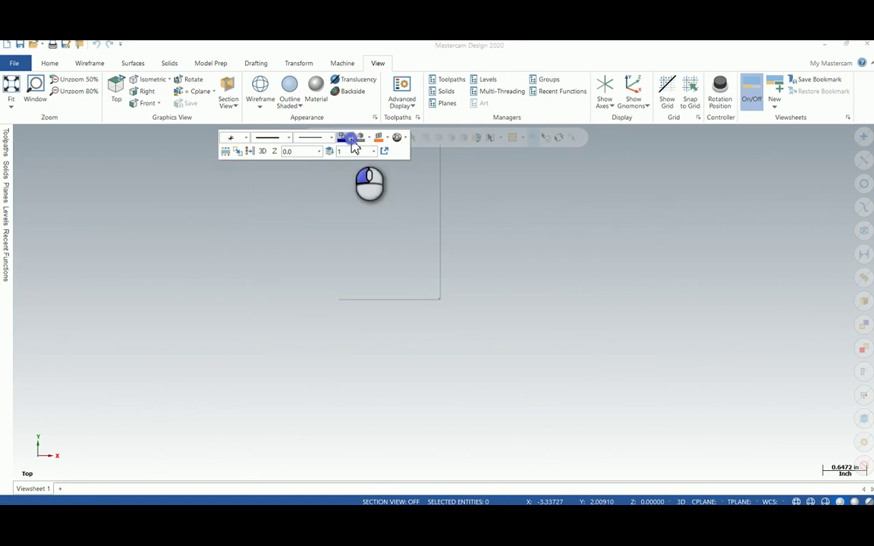
{"action": "left_click", "coordinate": [340, 144]}
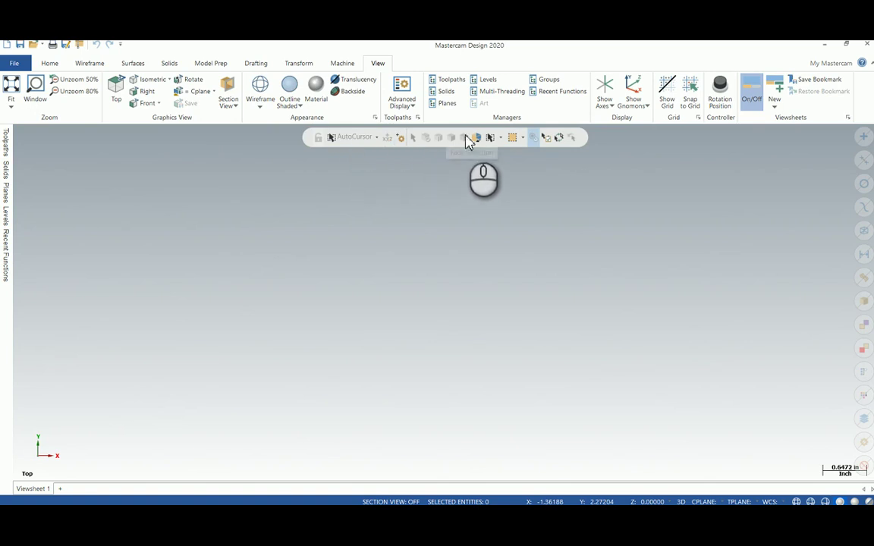
{"action": "left_click", "coordinate": [438, 238]}
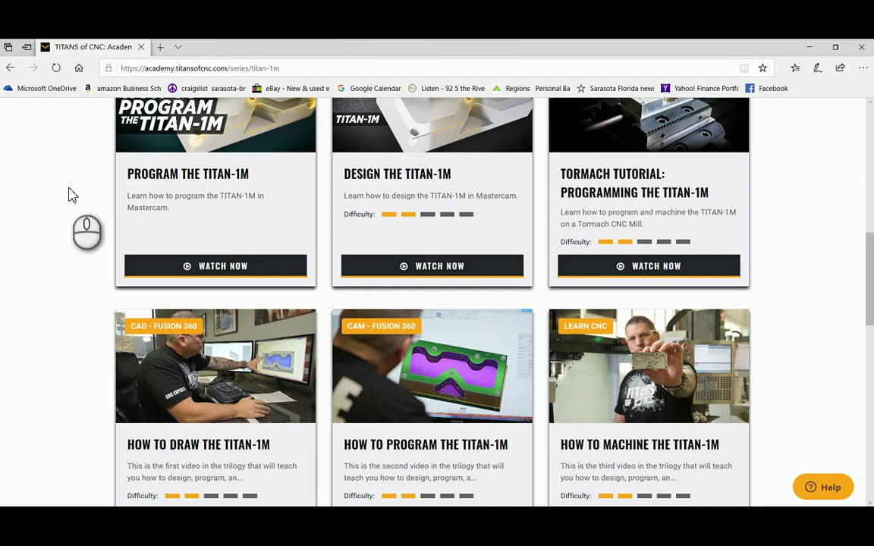
Step: Switch to the browser, look through the TITAN-1M series page and open its Design the TITAN-1M lesson for Mastercam
{"action": "scroll", "coordinate": [68, 195], "scroll_direction": "up", "scroll_amount": 3}
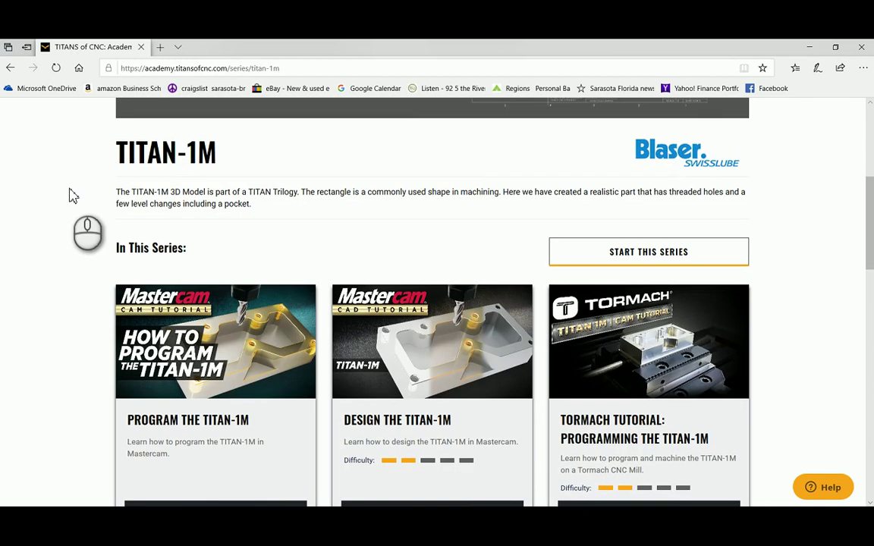
{"action": "scroll", "coordinate": [376, 191], "scroll_direction": "up", "scroll_amount": 4}
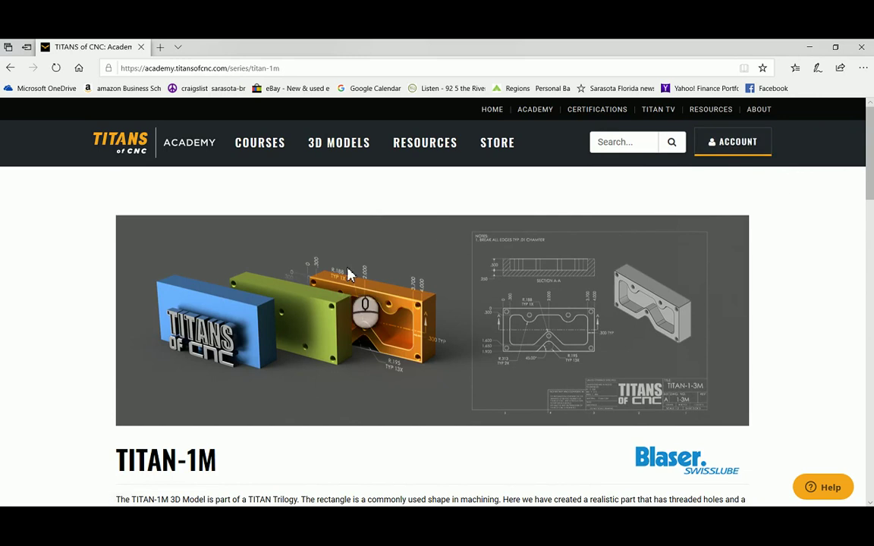
{"action": "scroll", "coordinate": [348, 275], "scroll_direction": "down", "scroll_amount": 5}
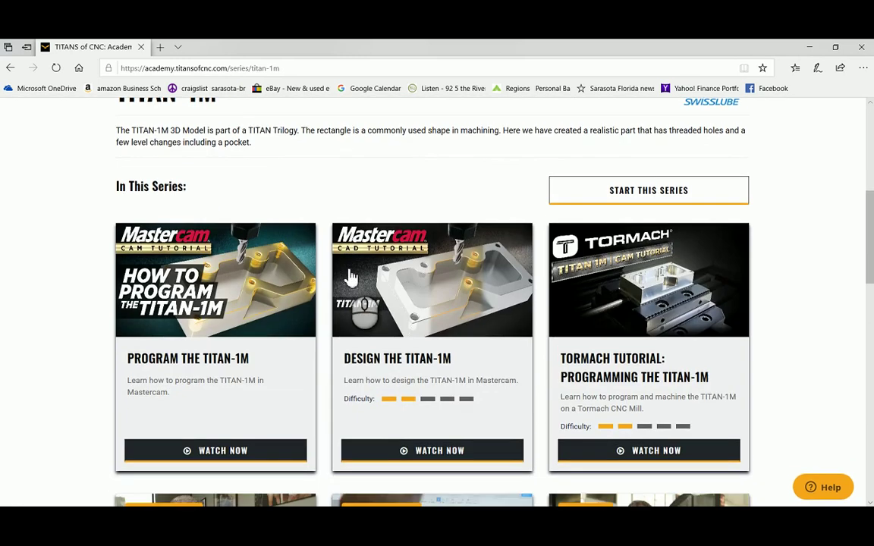
{"action": "scroll", "coordinate": [348, 277], "scroll_direction": "down", "scroll_amount": 4}
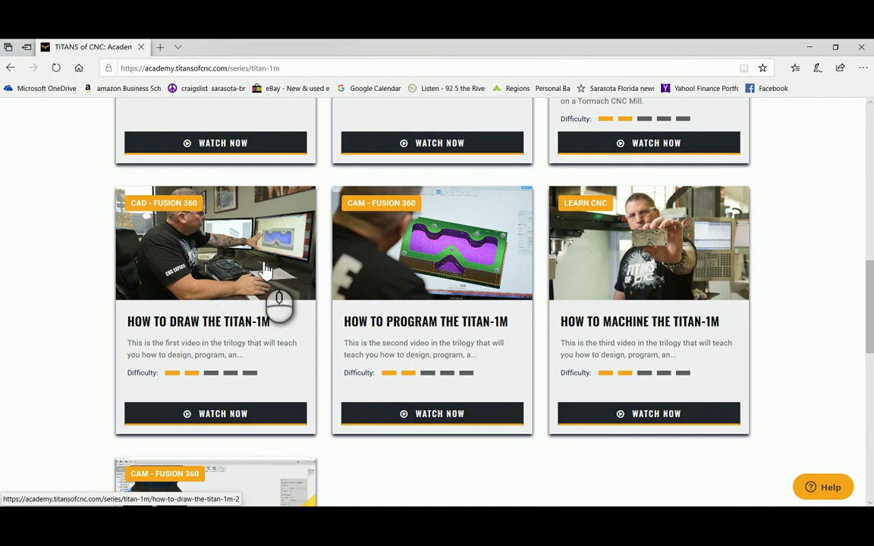
{"action": "scroll", "coordinate": [370, 279], "scroll_direction": "down", "scroll_amount": 3}
{"action": "scroll", "coordinate": [371, 279], "scroll_direction": "up", "scroll_amount": 6}
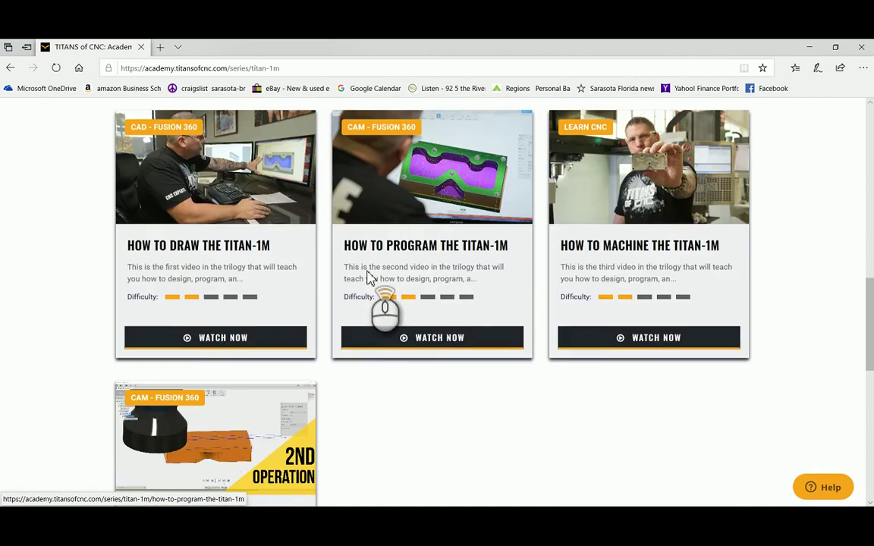
{"action": "scroll", "coordinate": [360, 277], "scroll_direction": "up", "scroll_amount": 1}
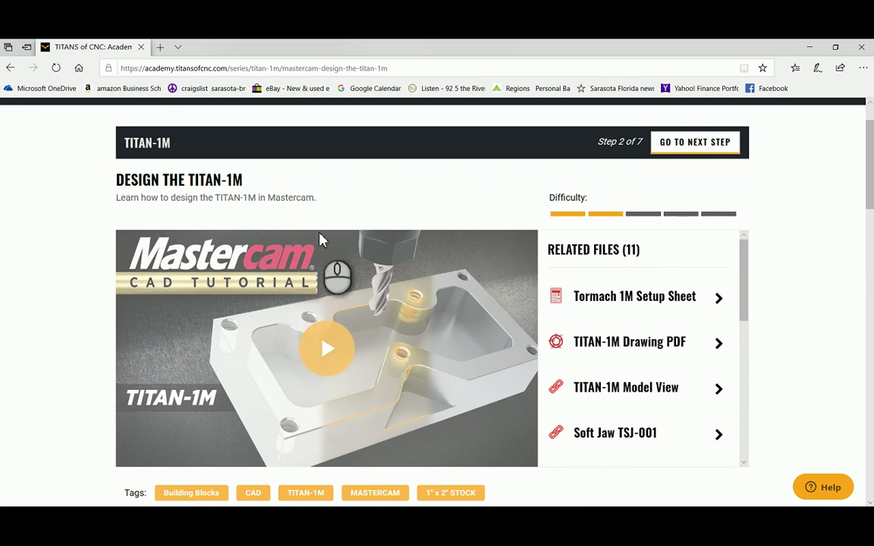
Step: Review the lesson's related files, including the drawing, model view, tool libraries, setup sheets and inspection report
{"action": "scroll", "coordinate": [621, 295], "scroll_direction": "down", "scroll_amount": 3}
{"action": "scroll", "coordinate": [620, 296], "scroll_direction": "down", "scroll_amount": 3}
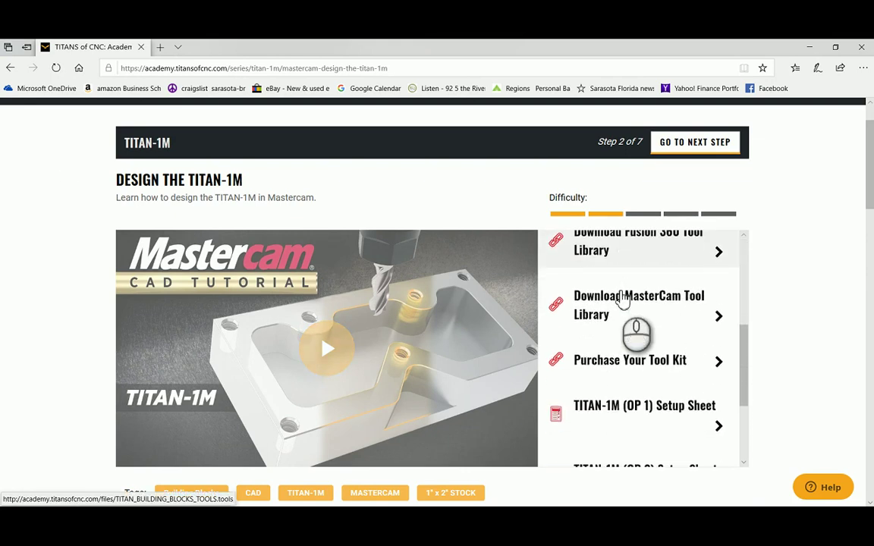
{"action": "scroll", "coordinate": [624, 301], "scroll_direction": "up", "scroll_amount": 7}
{"action": "scroll", "coordinate": [629, 304], "scroll_direction": "down", "scroll_amount": 3}
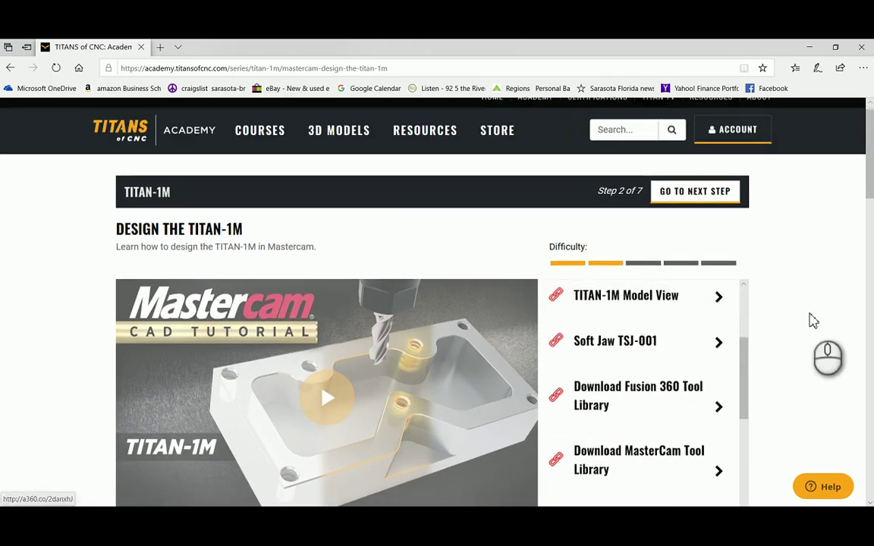
{"action": "scroll", "coordinate": [809, 317], "scroll_direction": "down", "scroll_amount": 3}
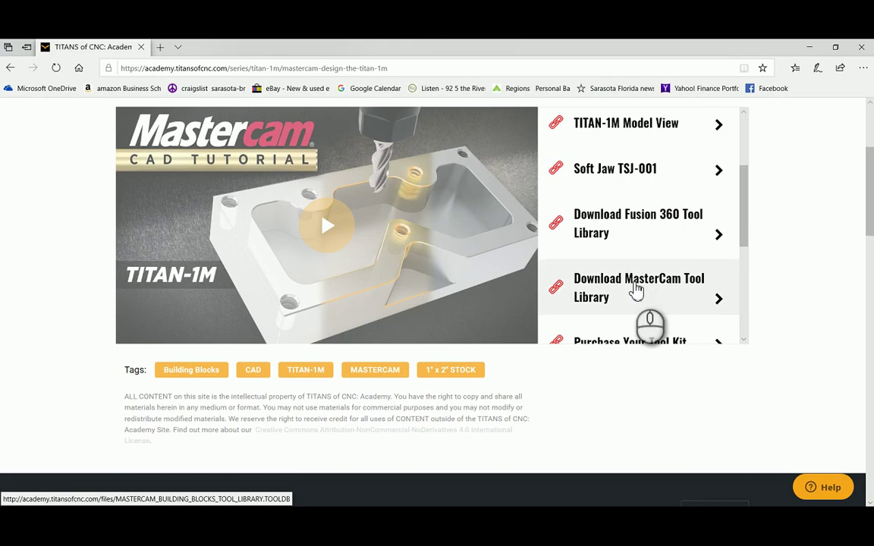
{"action": "scroll", "coordinate": [636, 288], "scroll_direction": "up", "scroll_amount": 3}
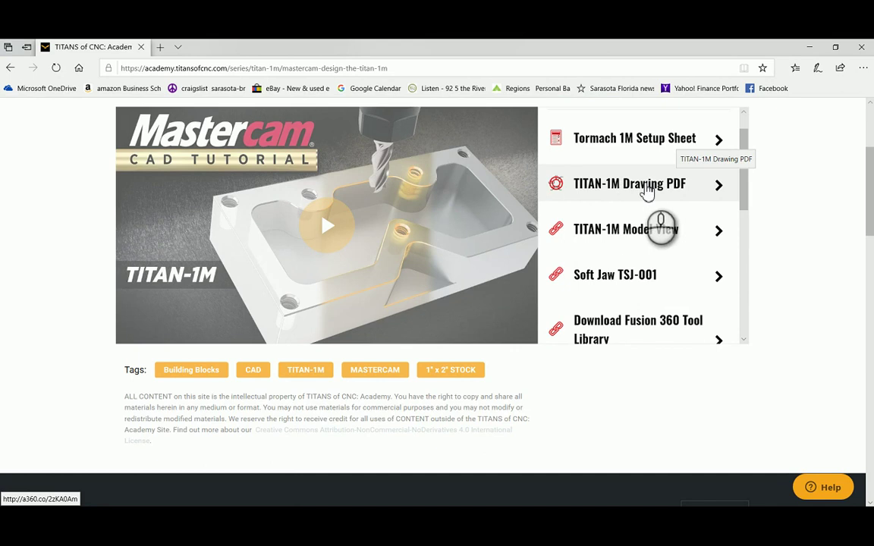
{"action": "scroll", "coordinate": [647, 192], "scroll_direction": "down", "scroll_amount": 3}
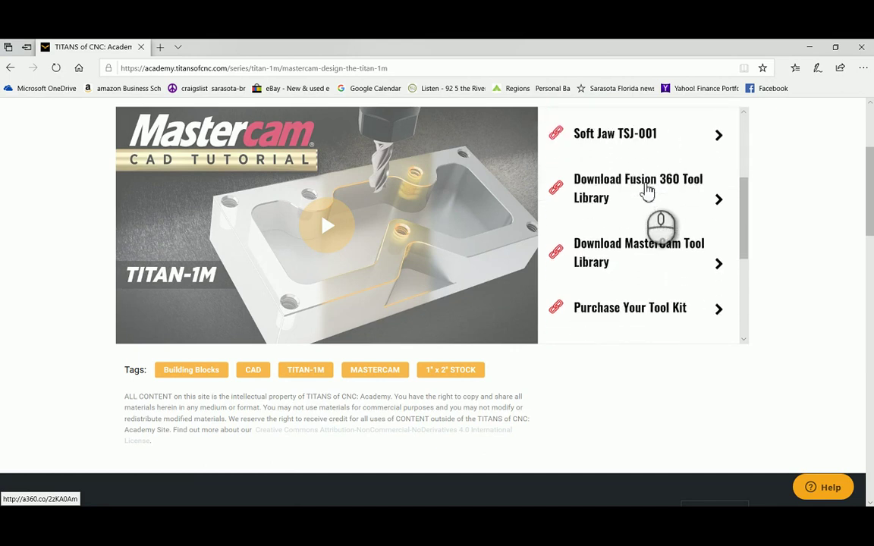
{"action": "scroll", "coordinate": [646, 191], "scroll_direction": "down", "scroll_amount": 1}
{"action": "scroll", "coordinate": [647, 191], "scroll_direction": "down", "scroll_amount": 1}
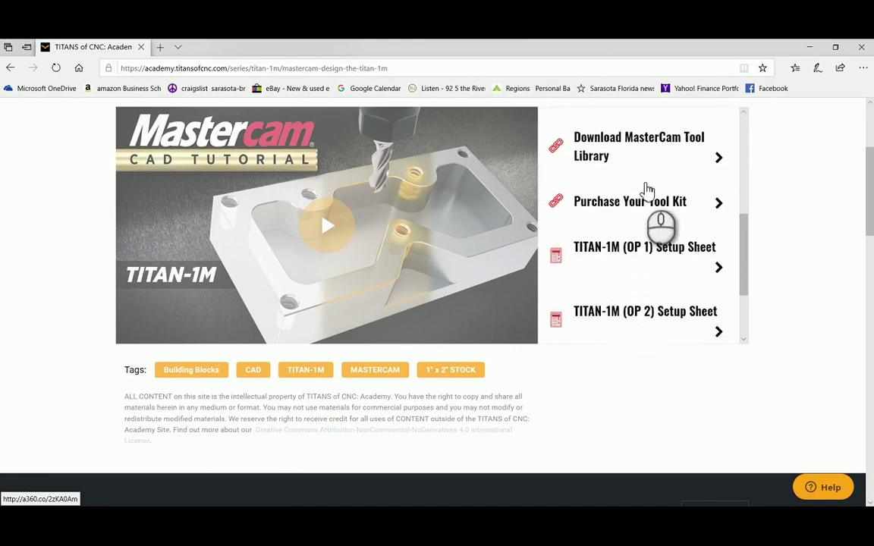
{"action": "scroll", "coordinate": [646, 189], "scroll_direction": "down", "scroll_amount": 1}
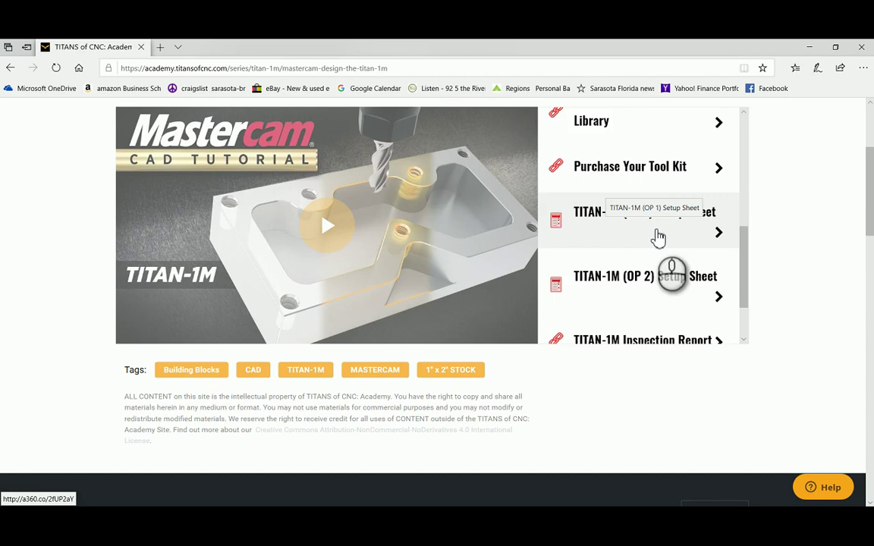
{"action": "scroll", "coordinate": [644, 251], "scroll_direction": "down", "scroll_amount": 2}
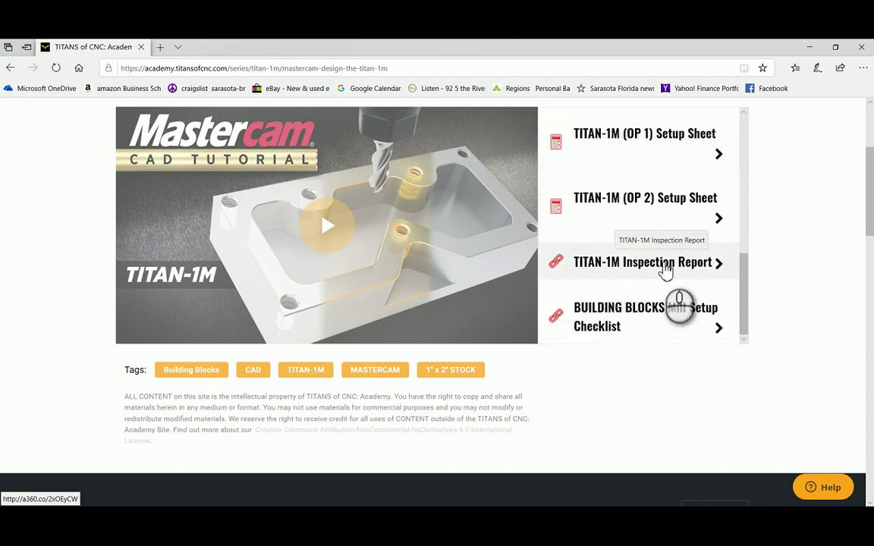
{"action": "scroll", "coordinate": [660, 312], "scroll_direction": "up", "scroll_amount": 8}
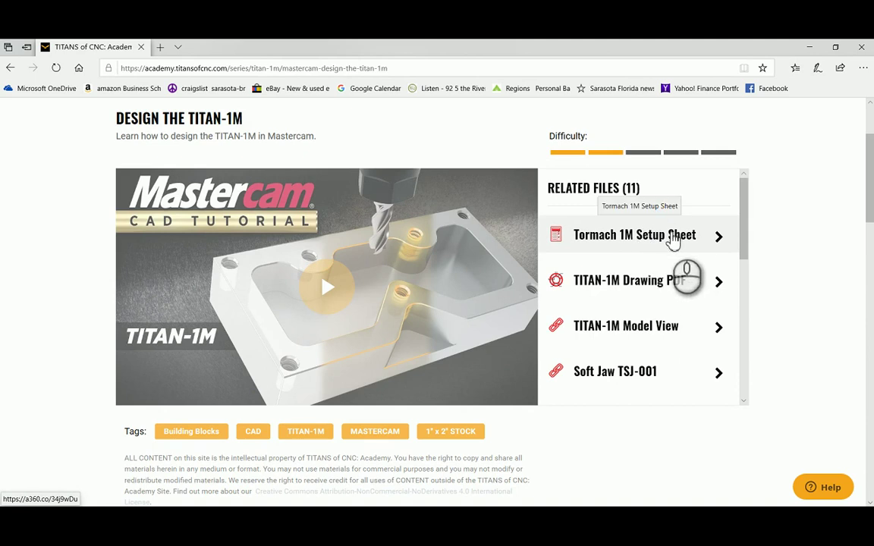
Step: Download the TITAN-1M Drawing PDF, open it in Microsoft Edge and look over its first sheets
{"action": "scroll", "coordinate": [673, 241], "scroll_direction": "down", "scroll_amount": 1}
{"action": "scroll", "coordinate": [790, 219], "scroll_direction": "down", "scroll_amount": 1}
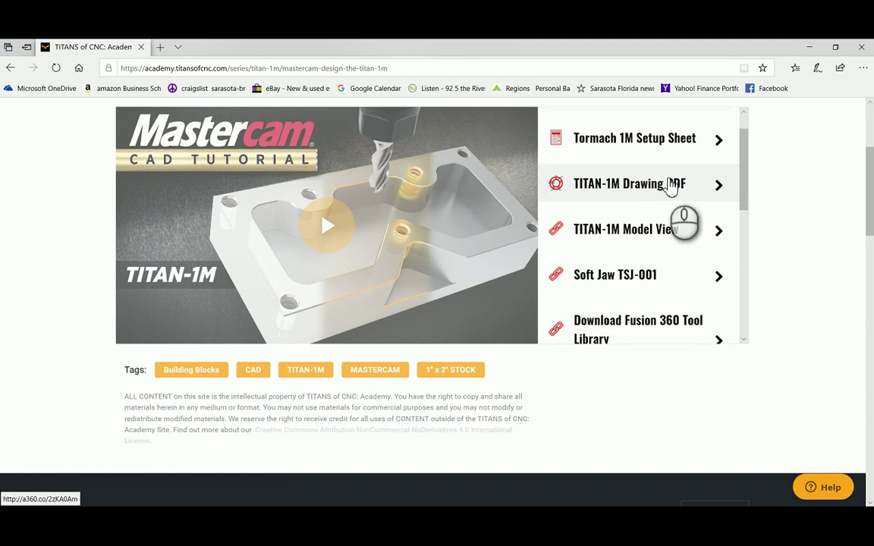
{"action": "left_click", "coordinate": [688, 188]}
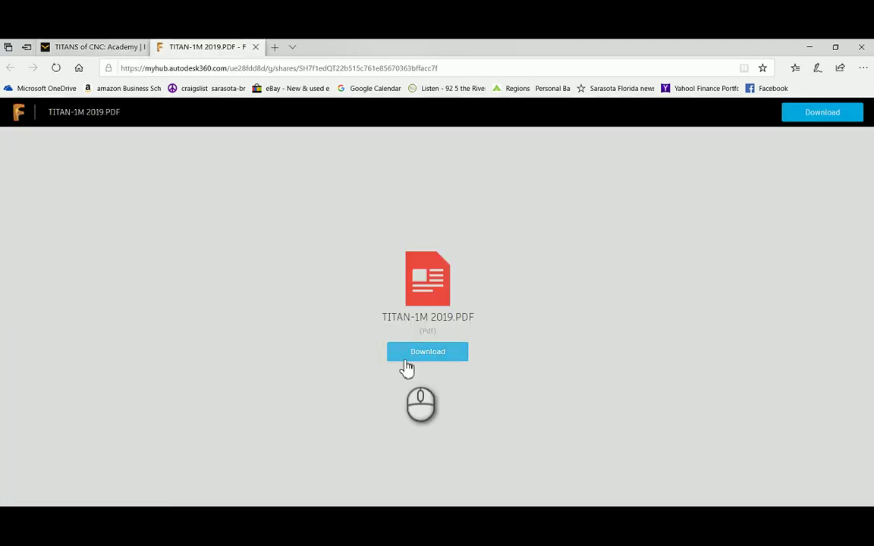
{"action": "left_click", "coordinate": [423, 352]}
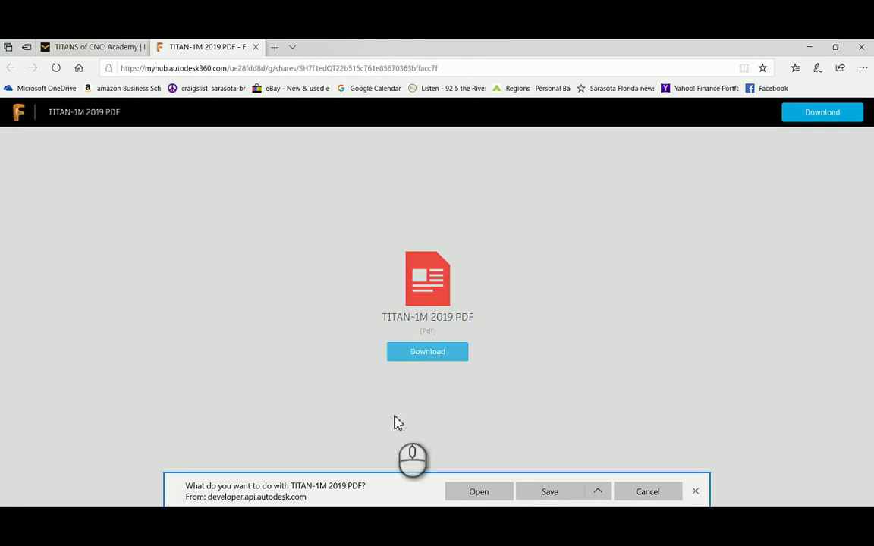
{"action": "left_click", "coordinate": [486, 492]}
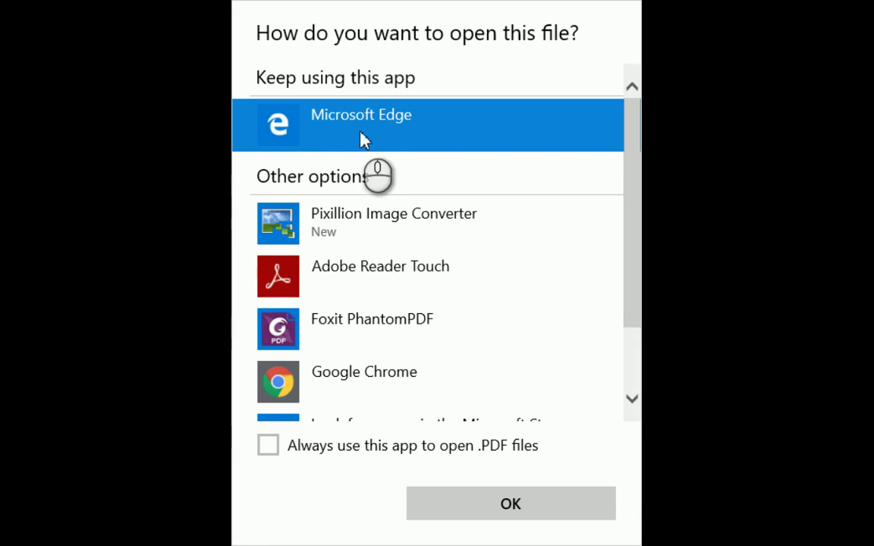
{"action": "left_click", "coordinate": [508, 501]}
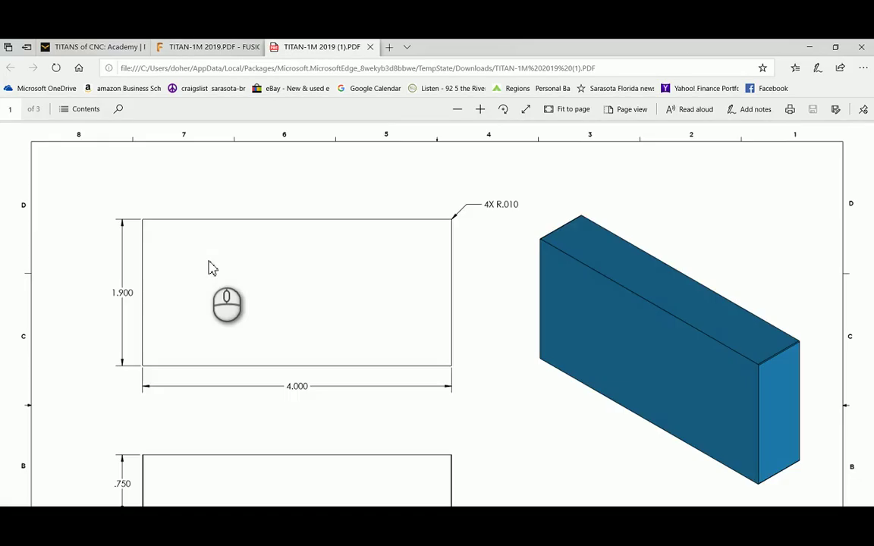
{"action": "scroll", "coordinate": [353, 246], "scroll_direction": "down", "scroll_amount": 10}
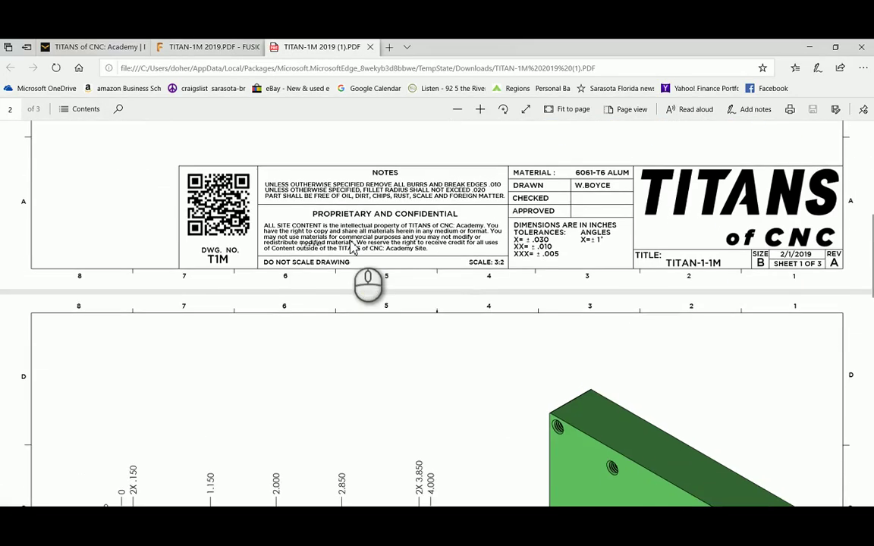
{"action": "scroll", "coordinate": [353, 246], "scroll_direction": "up", "scroll_amount": 8}
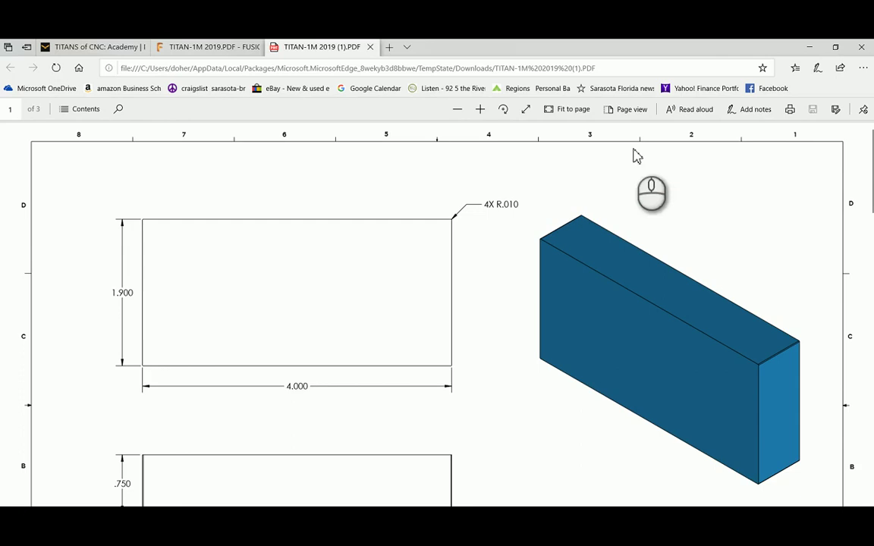
Step: Save the TITAN-1M 2019 (1) drawing PDF in the Titan Mastercam folder and close the drawing and its download page
{"action": "left_click", "coordinate": [836, 110]}
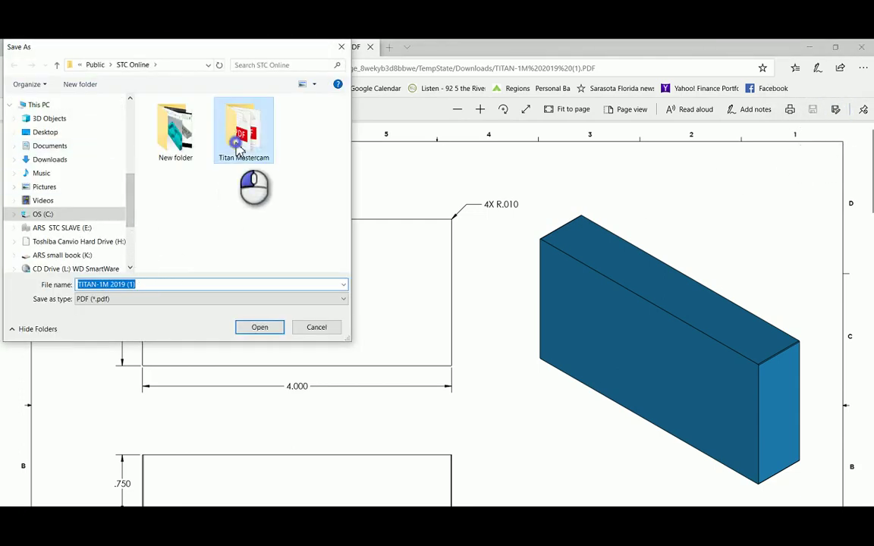
{"action": "double_click", "coordinate": [237, 136]}
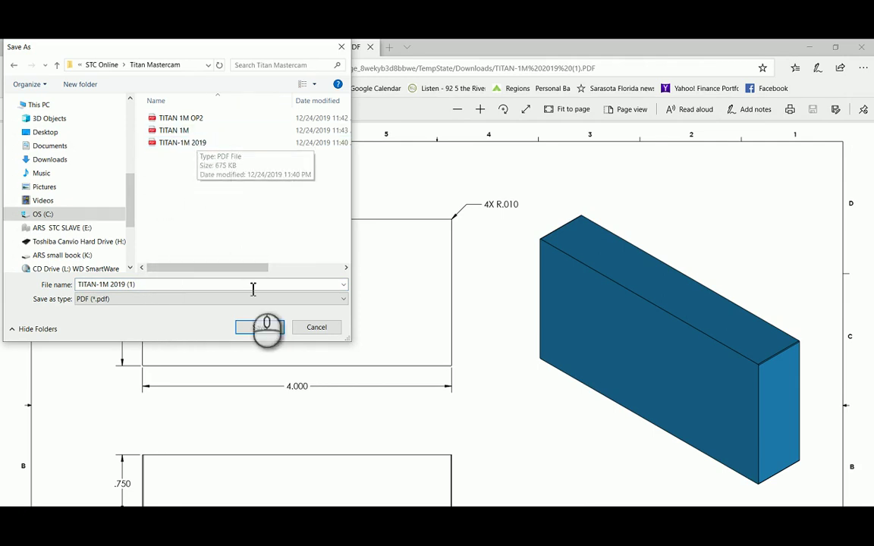
{"action": "left_click", "coordinate": [263, 333]}
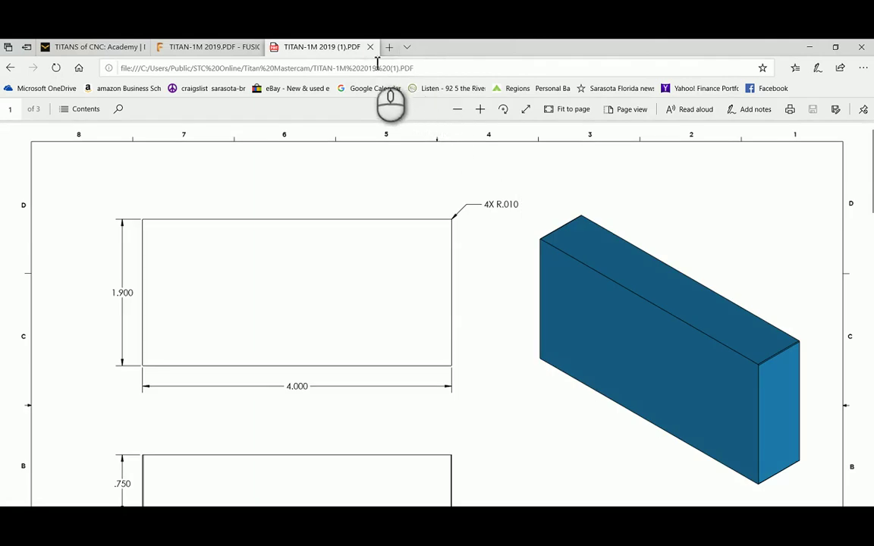
{"action": "left_click", "coordinate": [371, 47]}
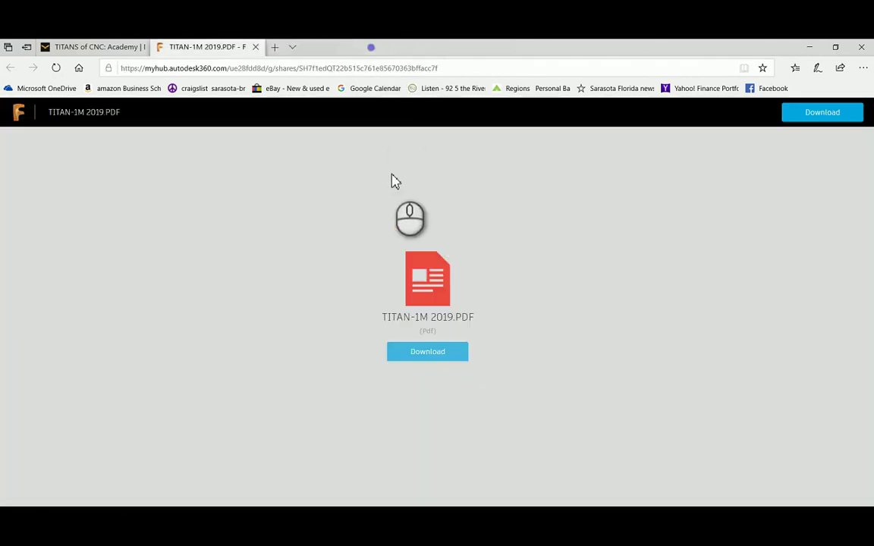
{"action": "left_click", "coordinate": [256, 47]}
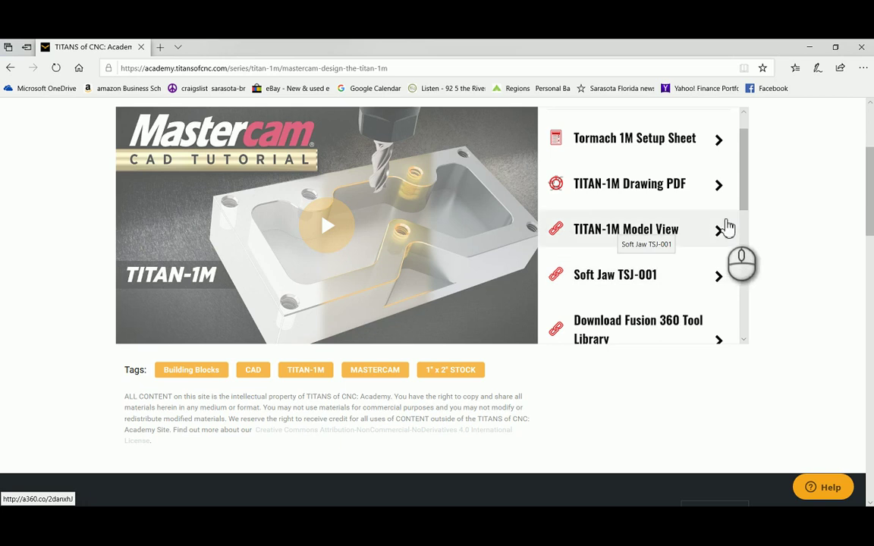
{"action": "scroll", "coordinate": [668, 243], "scroll_direction": "down", "scroll_amount": 3}
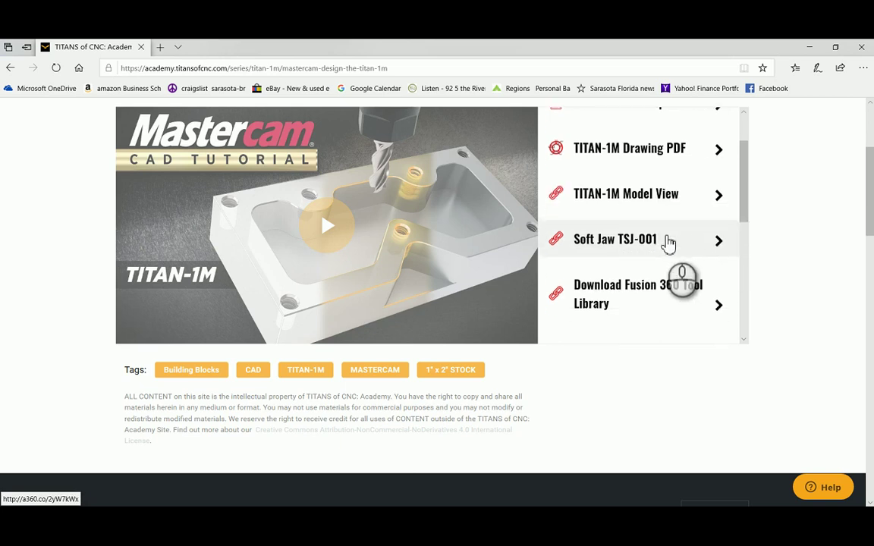
{"action": "left_click", "coordinate": [715, 265]}
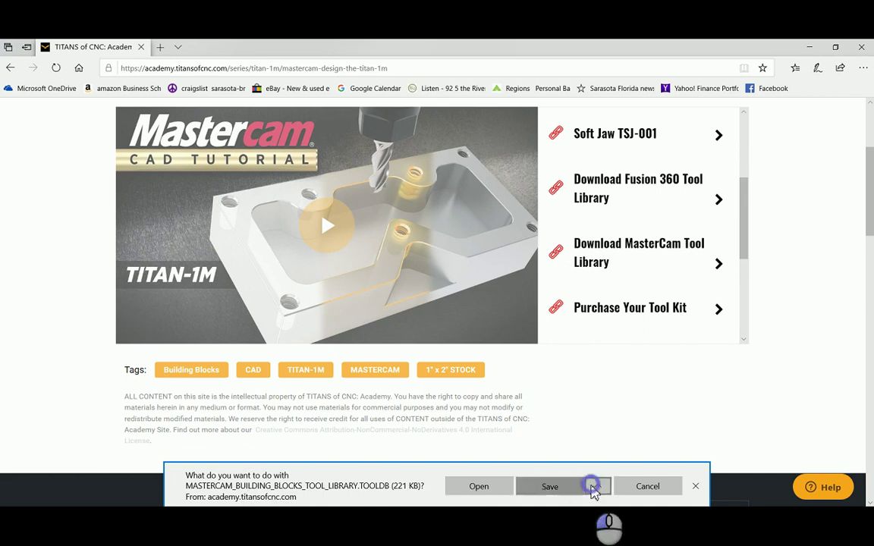
{"action": "left_click", "coordinate": [593, 486]}
{"action": "left_click", "coordinate": [570, 465]}
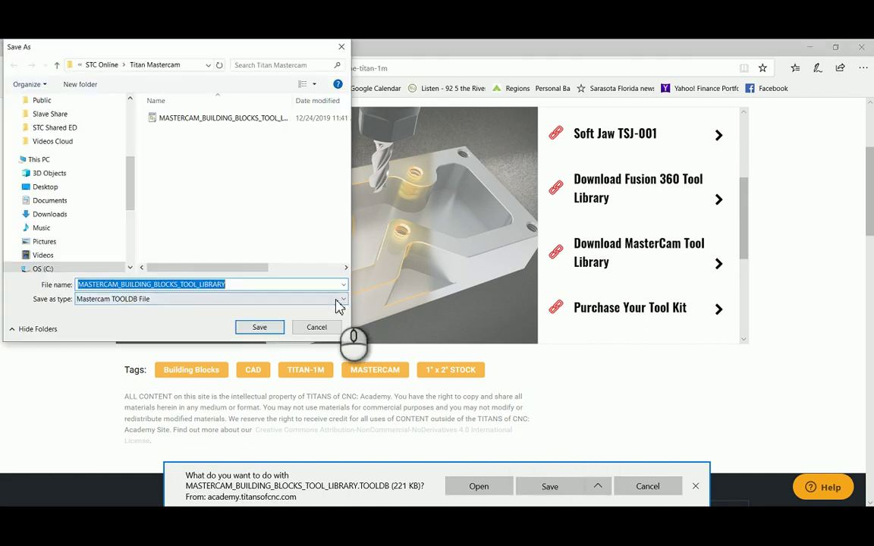
{"action": "mouse_move", "coordinate": [220, 268]}
{"action": "left_mouse_down"}
{"action": "mouse_move", "coordinate": [271, 269]}
{"action": "mouse_move", "coordinate": [207, 269]}
{"action": "left_mouse_up"}
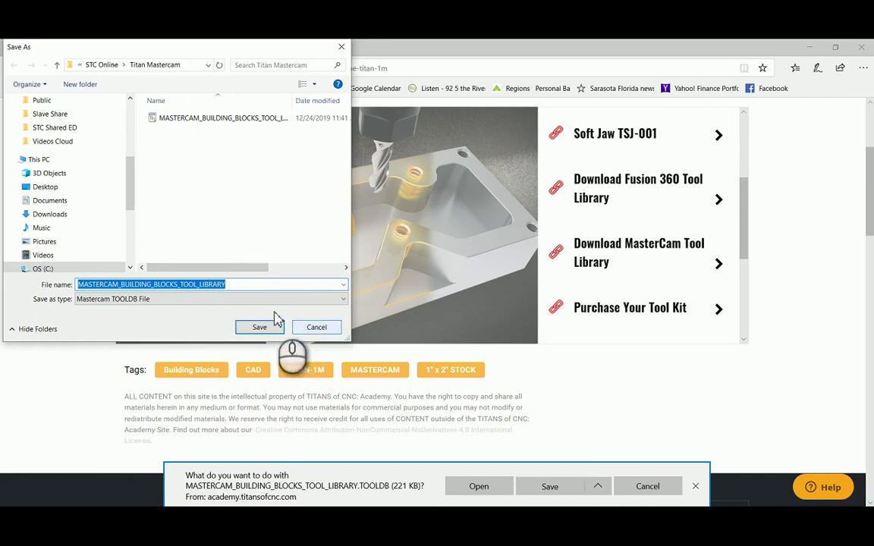
{"action": "left_click", "coordinate": [319, 331]}
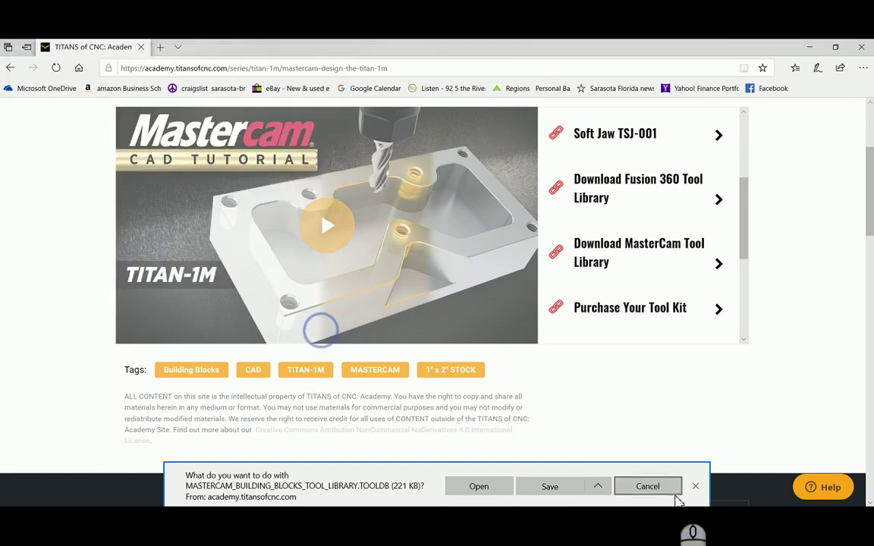
{"action": "left_click", "coordinate": [694, 489]}
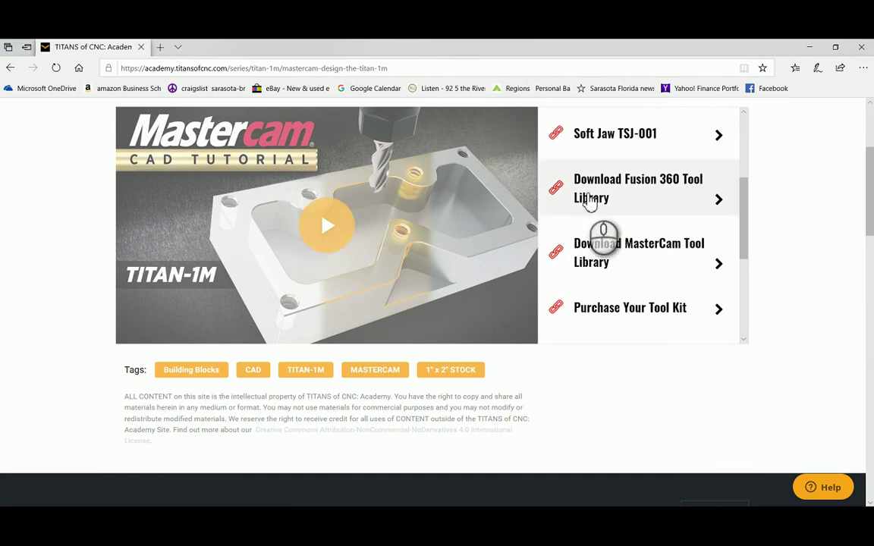
Step: Download the TITAN-1M (OP 1) Setup Sheet and save it as "TITAN 1M su" in the Titan Mastercam folder
{"action": "scroll", "coordinate": [595, 199], "scroll_direction": "down", "scroll_amount": 1}
{"action": "scroll", "coordinate": [596, 197], "scroll_direction": "down", "scroll_amount": 1}
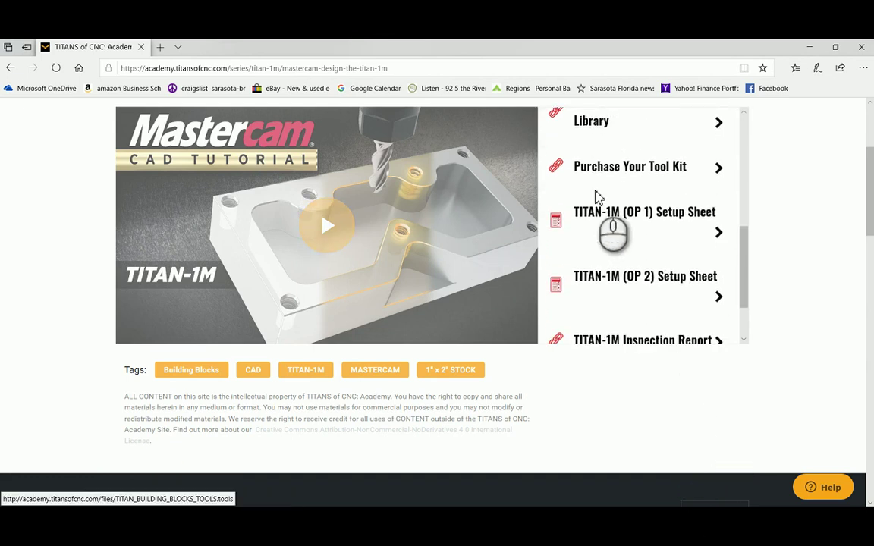
{"action": "left_click", "coordinate": [702, 231]}
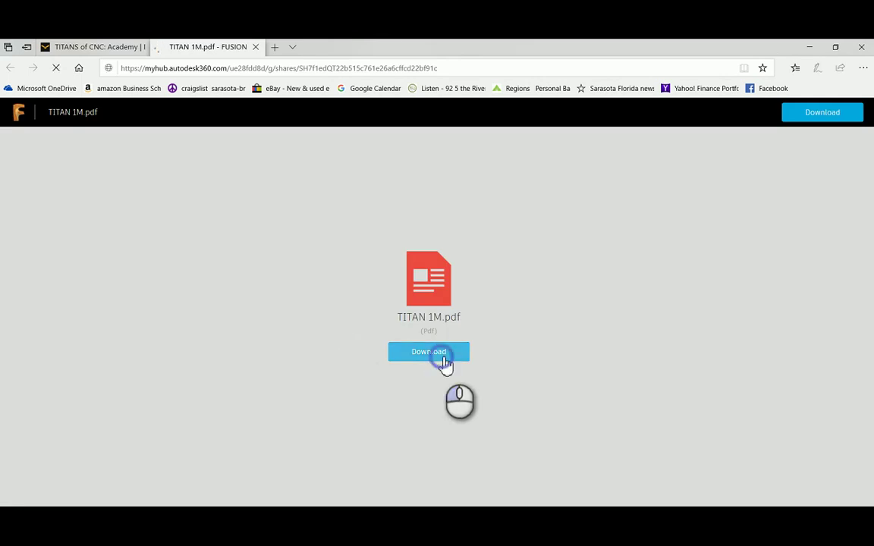
{"action": "left_click", "coordinate": [445, 364]}
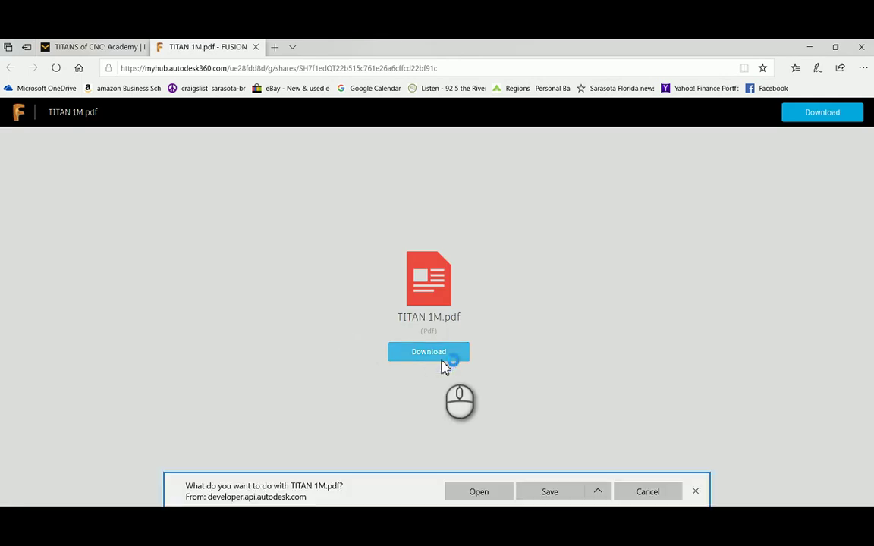
{"action": "left_click", "coordinate": [599, 492]}
{"action": "left_click", "coordinate": [567, 472]}
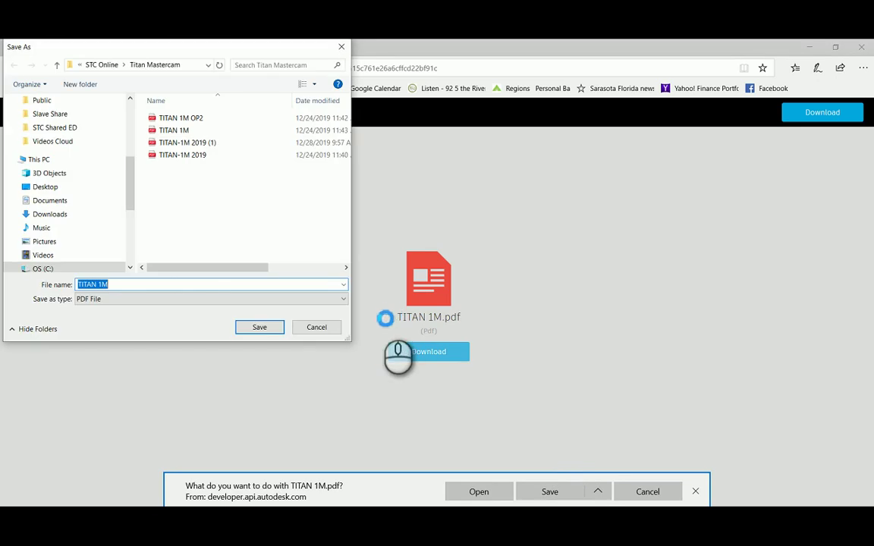
{"action": "left_click", "coordinate": [122, 286]}
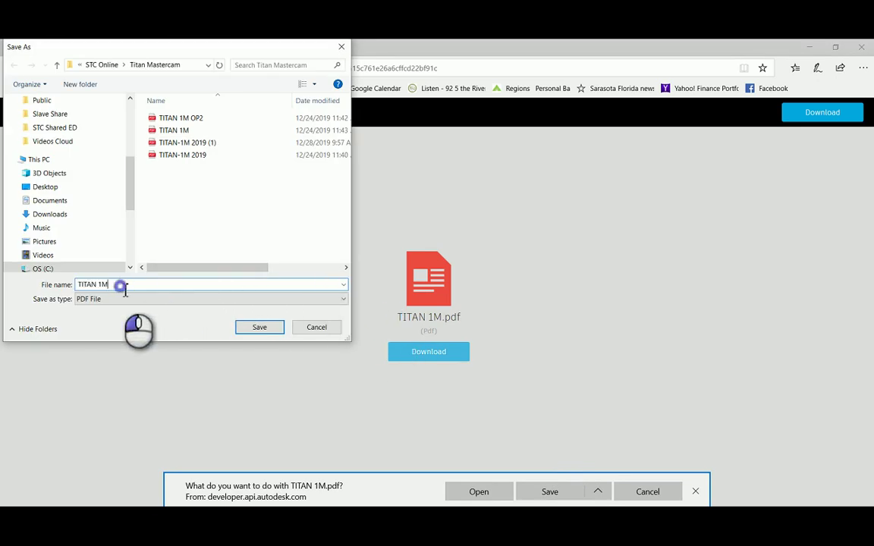
{"action": "type", "text": "su"}
{"action": "left_click", "coordinate": [245, 329]}
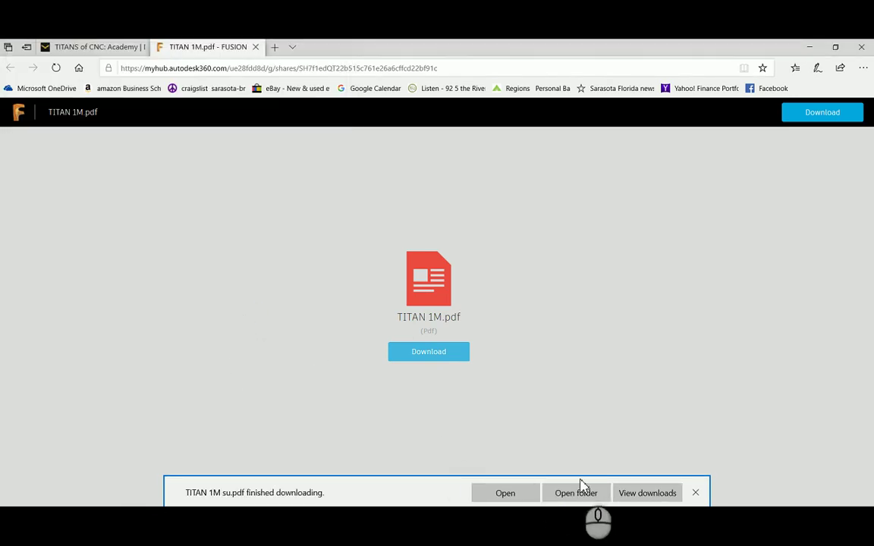
Step: Open the downloaded setup sheet, review its material, stock size, tool list and setup notes, and close it
{"action": "left_click", "coordinate": [504, 497]}
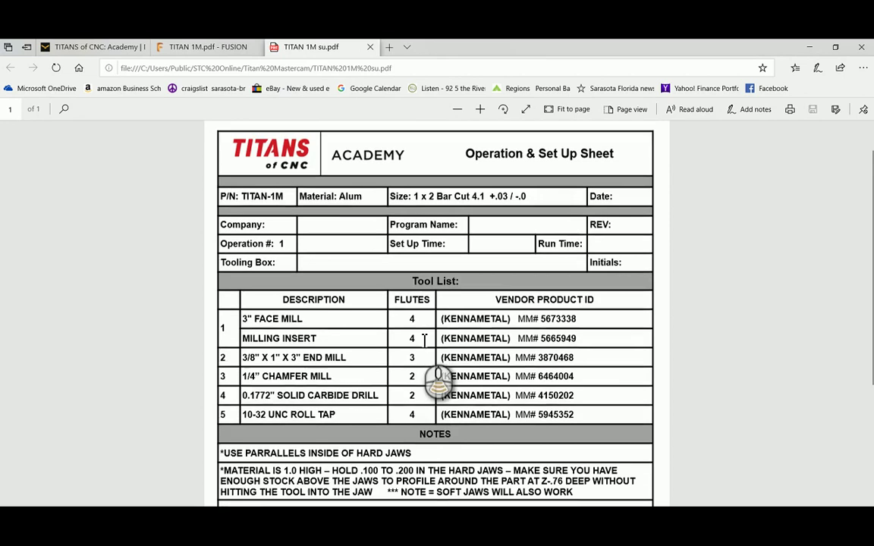
{"action": "scroll", "coordinate": [425, 341], "scroll_direction": "down", "scroll_amount": 1}
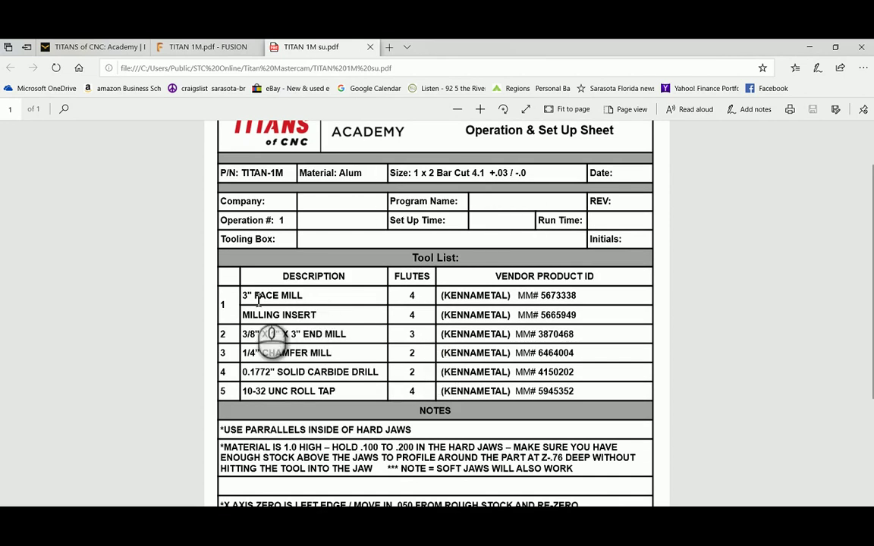
{"action": "scroll", "coordinate": [364, 363], "scroll_direction": "down", "scroll_amount": 3}
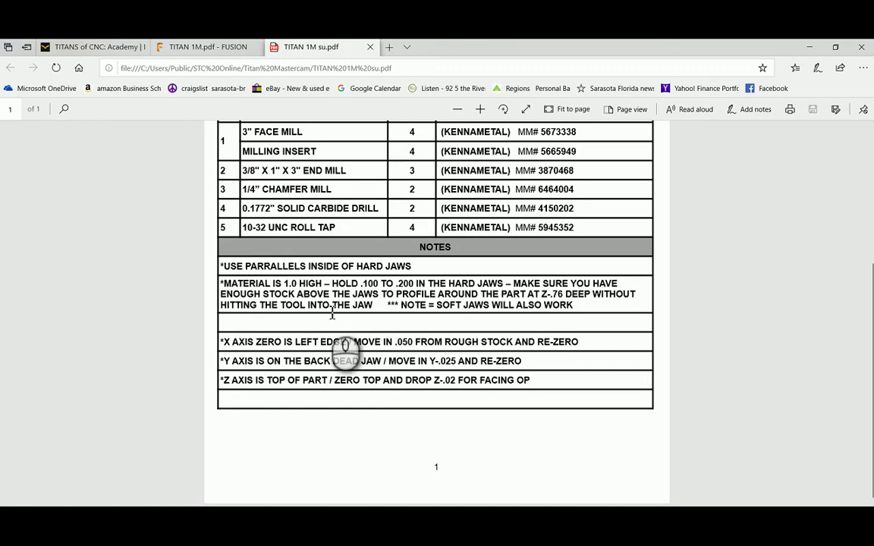
{"action": "scroll", "coordinate": [334, 319], "scroll_direction": "up", "scroll_amount": 2}
{"action": "scroll", "coordinate": [326, 322], "scroll_direction": "down", "scroll_amount": 2}
{"action": "scroll", "coordinate": [364, 334], "scroll_direction": "up", "scroll_amount": 3}
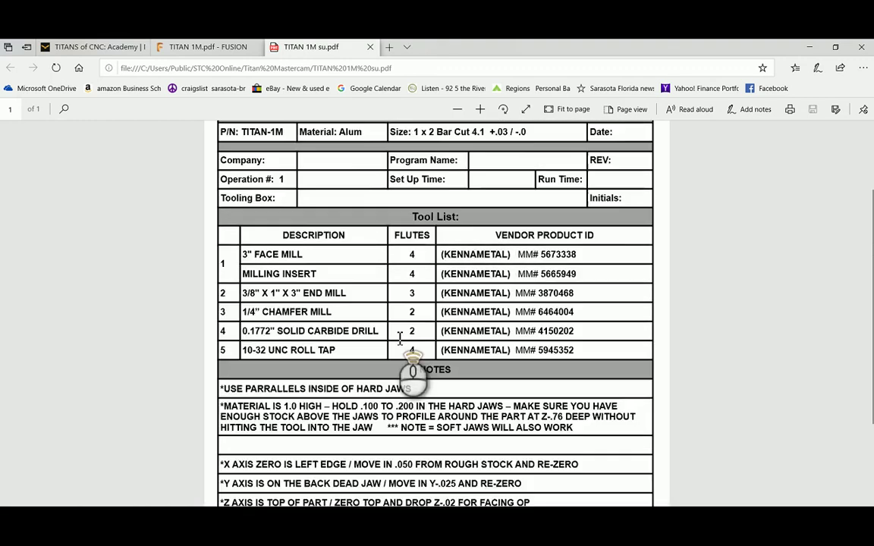
{"action": "scroll", "coordinate": [400, 337], "scroll_direction": "up", "scroll_amount": 3}
{"action": "scroll", "coordinate": [400, 337], "scroll_direction": "down", "scroll_amount": 4}
{"action": "scroll", "coordinate": [400, 339], "scroll_direction": "up", "scroll_amount": 4}
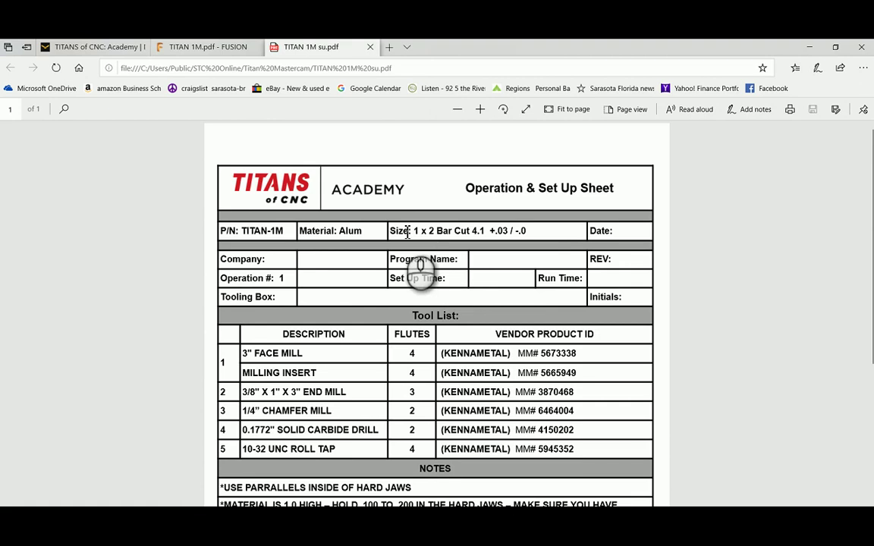
{"action": "scroll", "coordinate": [523, 255], "scroll_direction": "down", "scroll_amount": 1}
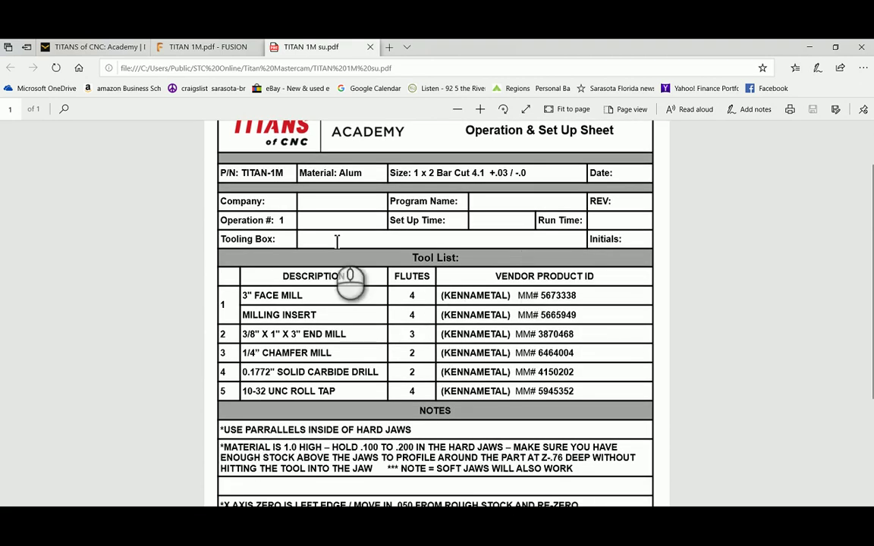
{"action": "scroll", "coordinate": [322, 225], "scroll_direction": "down", "scroll_amount": 2}
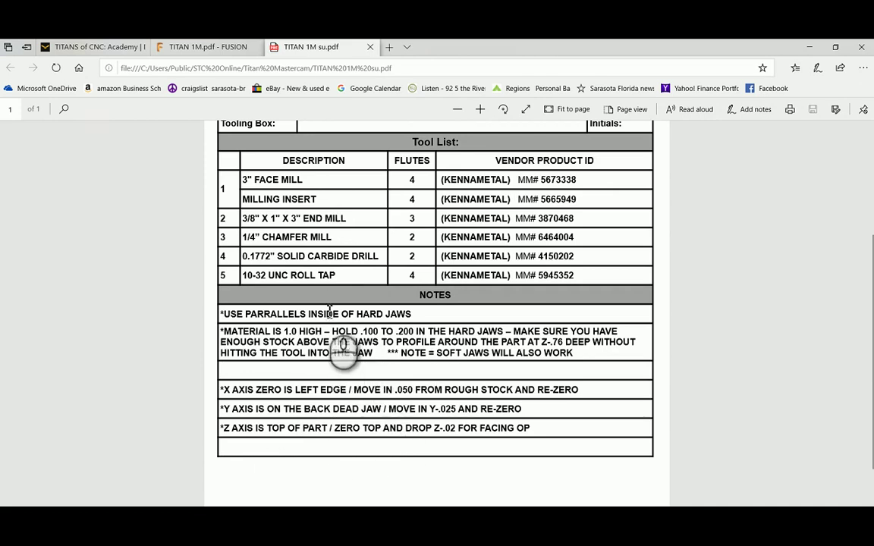
{"action": "scroll", "coordinate": [248, 312], "scroll_direction": "up", "scroll_amount": 3}
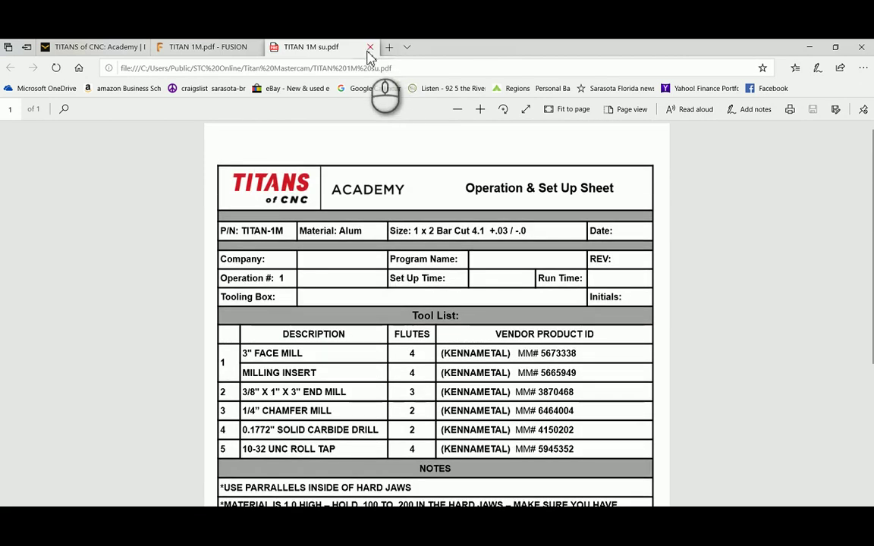
{"action": "left_click", "coordinate": [371, 47]}
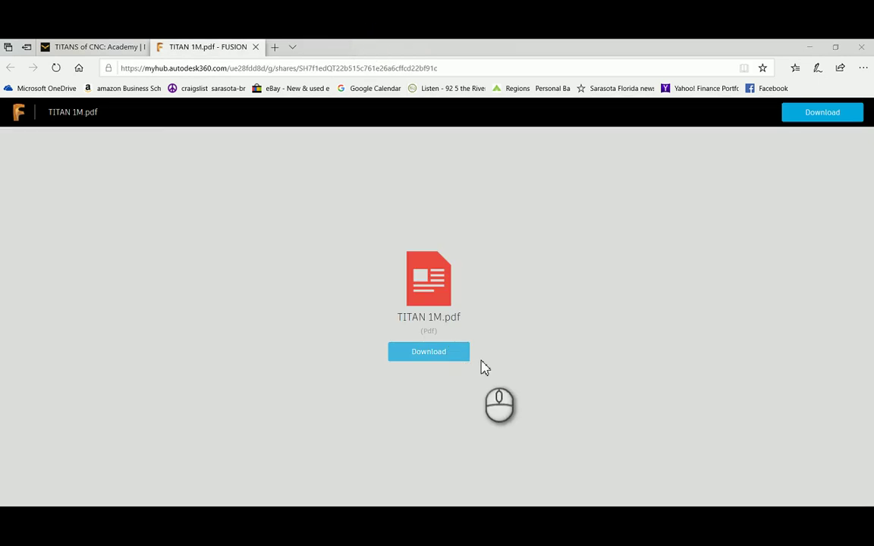
Step: Return to the Design the TITAN-1M lesson and look over its OP 2 setup sheet, inspection report and mill setup checklist entries
{"action": "left_click", "coordinate": [119, 46]}
{"action": "scroll", "coordinate": [562, 315], "scroll_direction": "up", "scroll_amount": 2}
{"action": "scroll", "coordinate": [615, 337], "scroll_direction": "down", "scroll_amount": 2}
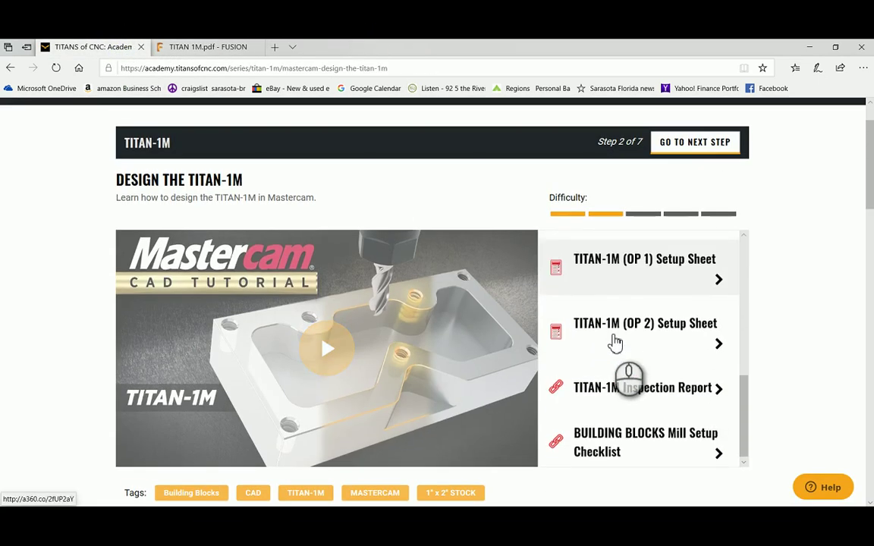
{"action": "scroll", "coordinate": [782, 388], "scroll_direction": "down", "scroll_amount": 3}
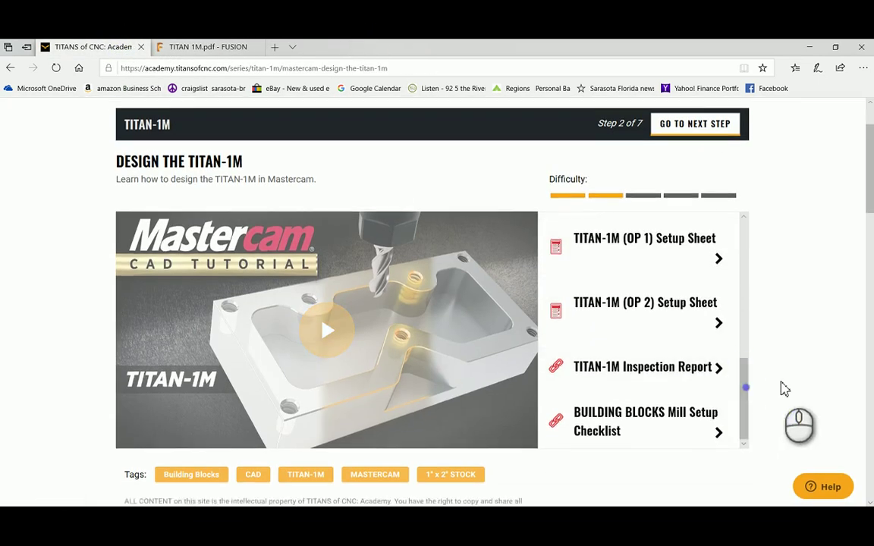
{"action": "scroll", "coordinate": [444, 365], "scroll_direction": "up", "scroll_amount": 4}
{"action": "scroll", "coordinate": [445, 365], "scroll_direction": "down", "scroll_amount": 2}
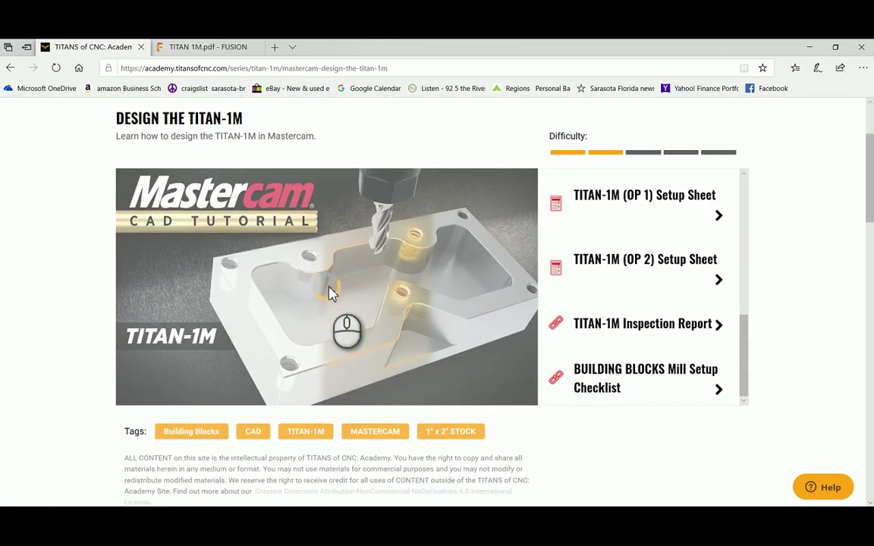
Step: Play the lesson's Mastercam CAD tutorial video full screen with the sound muted, skipping ahead to about 0:20
{"action": "left_click", "coordinate": [331, 292]}
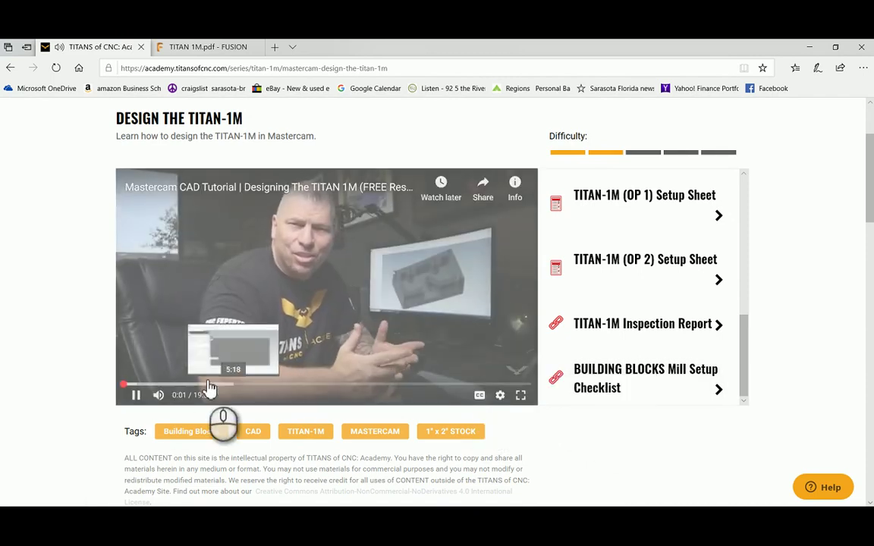
{"action": "left_click", "coordinate": [136, 395]}
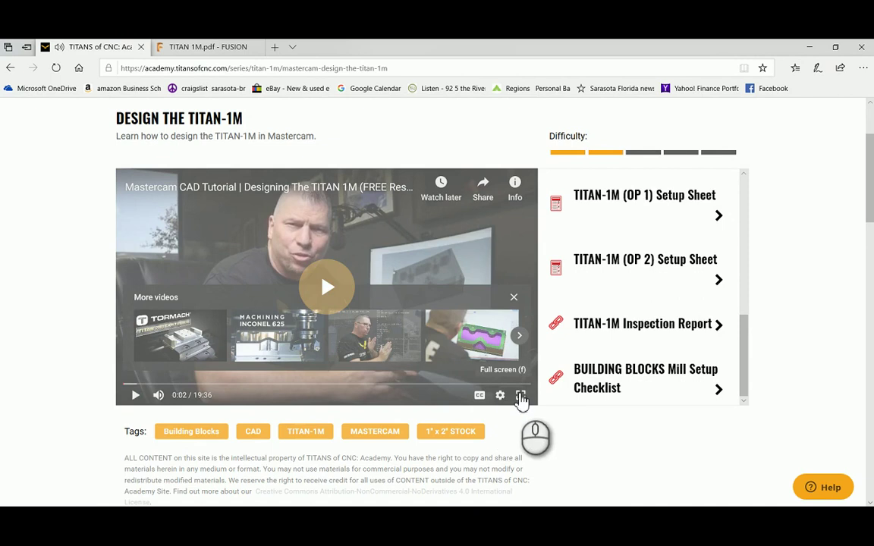
{"action": "left_click", "coordinate": [520, 395]}
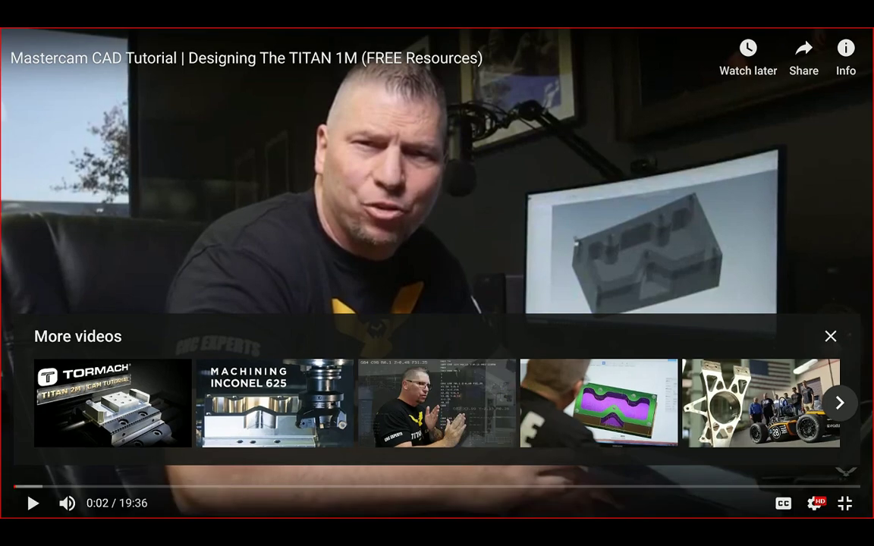
{"action": "left_click", "coordinate": [831, 338]}
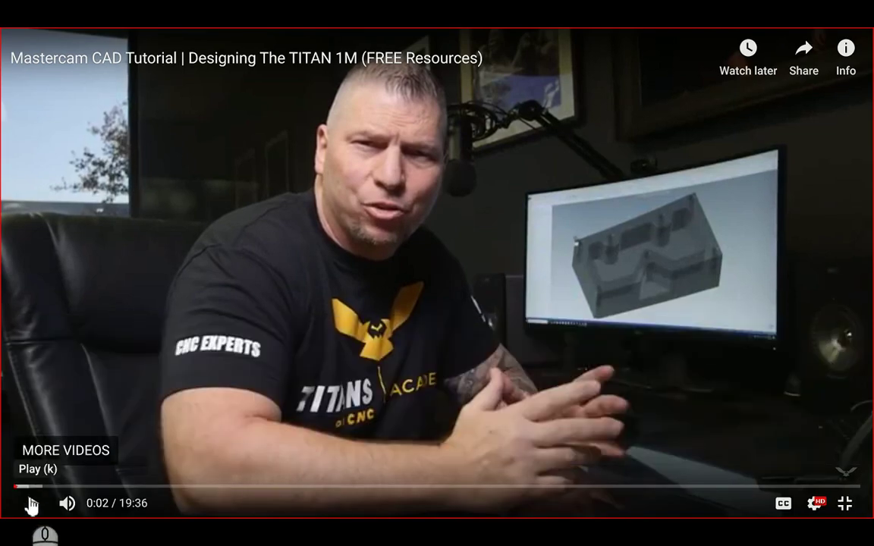
{"action": "left_click", "coordinate": [68, 505]}
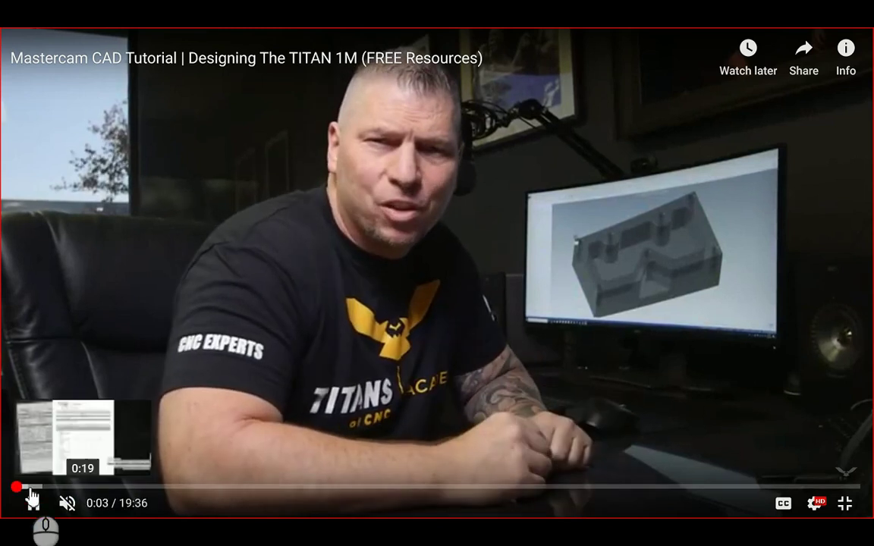
{"action": "left_click", "coordinate": [28, 490]}
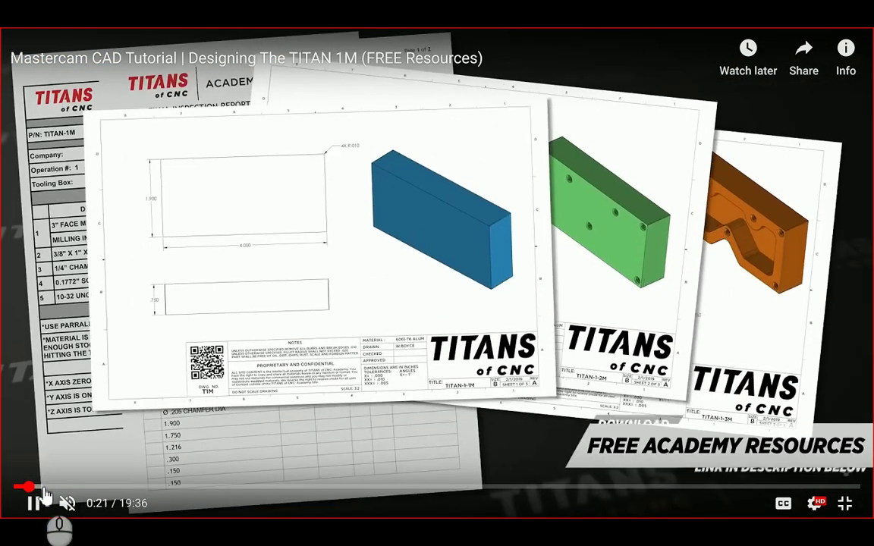
Step: Watch the tutorial's drawing dimensions and Rectangle command setup from about 0:44, leaving it muted and paused at 1:04
{"action": "left_click", "coordinate": [46, 490]}
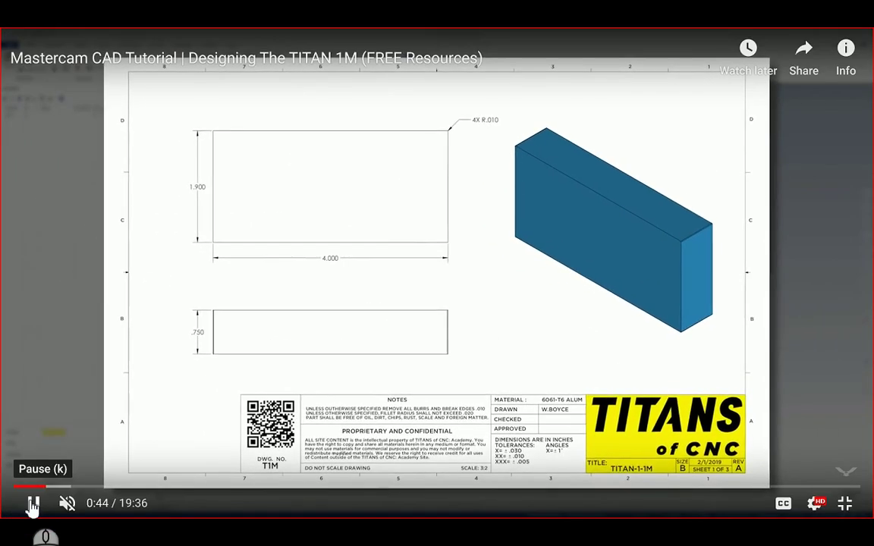
{"action": "left_click", "coordinate": [32, 503]}
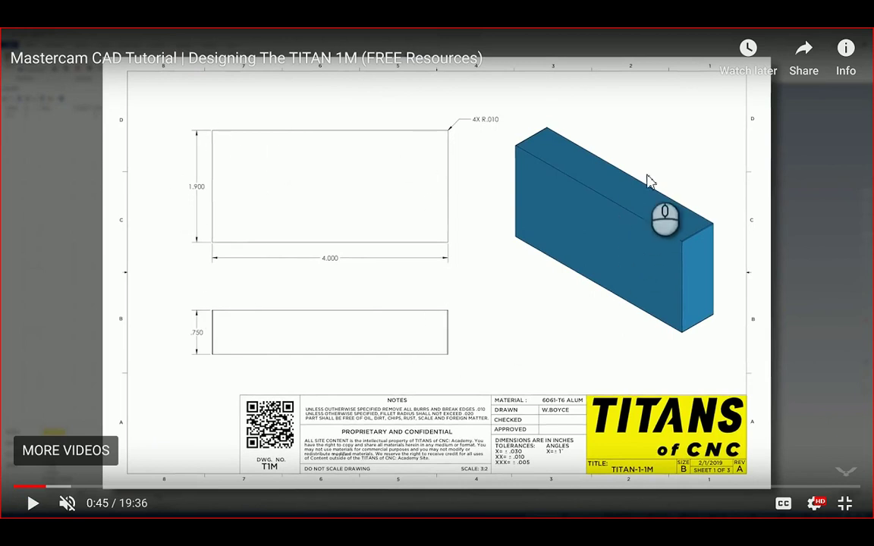
{"action": "left_click", "coordinate": [34, 504]}
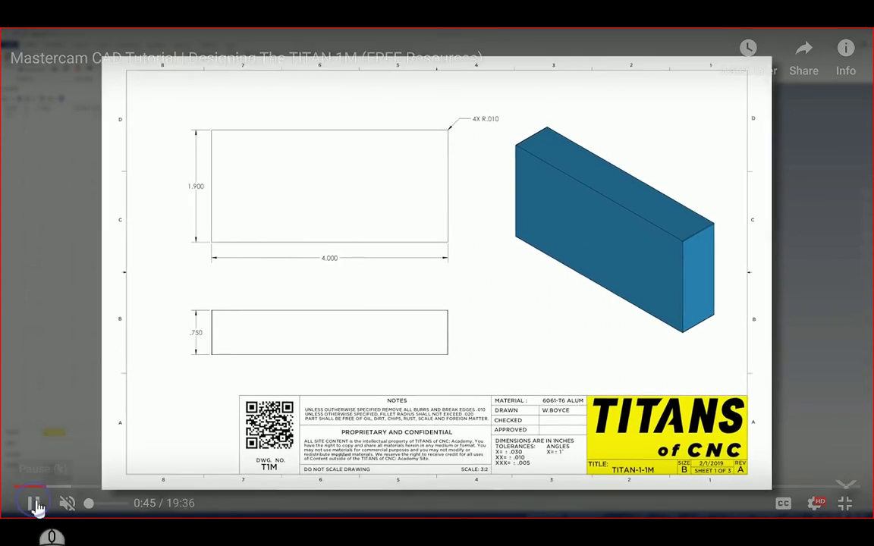
{"action": "left_click", "coordinate": [66, 505]}
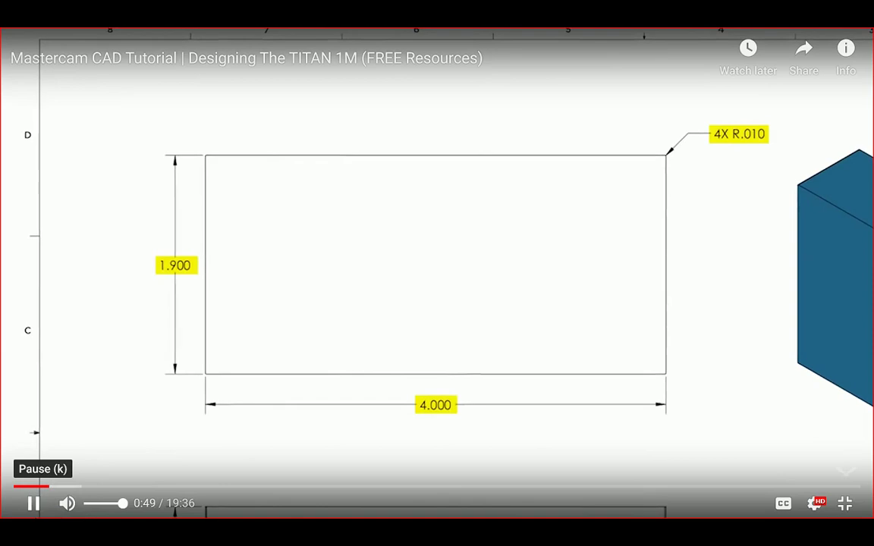
{"action": "left_click", "coordinate": [67, 505]}
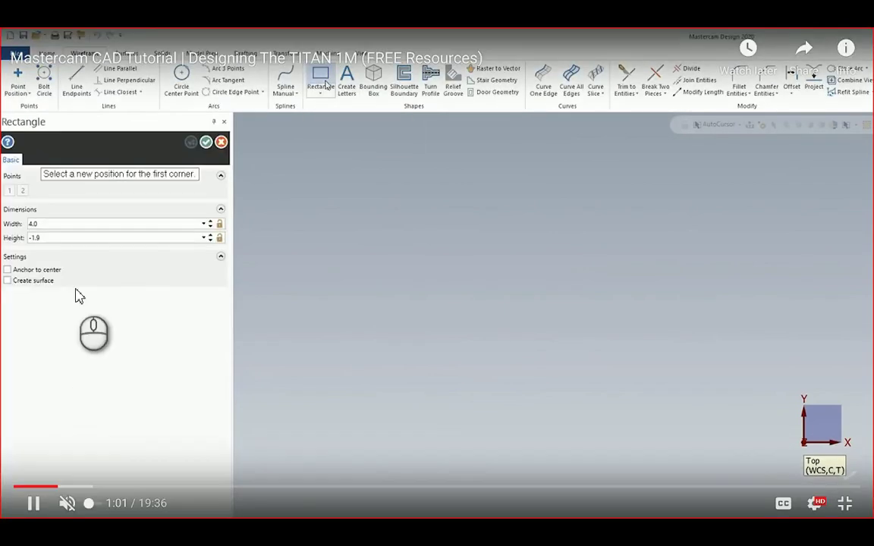
{"action": "left_click", "coordinate": [36, 505]}
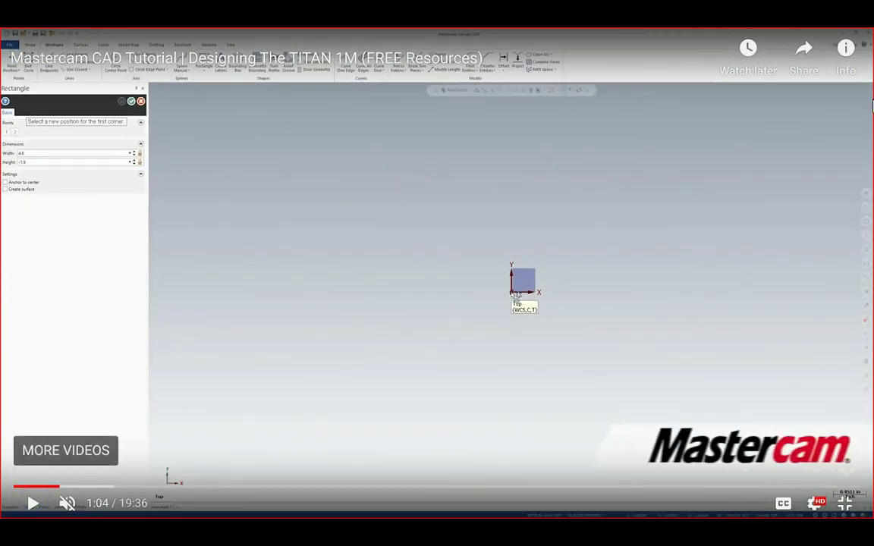
Step: Exit full-screen playback and move the browser window out of the way to return to Mastercam
{"action": "left_click", "coordinate": [845, 503]}
{"action": "scroll", "coordinate": [774, 412], "scroll_direction": "down", "scroll_amount": 2}
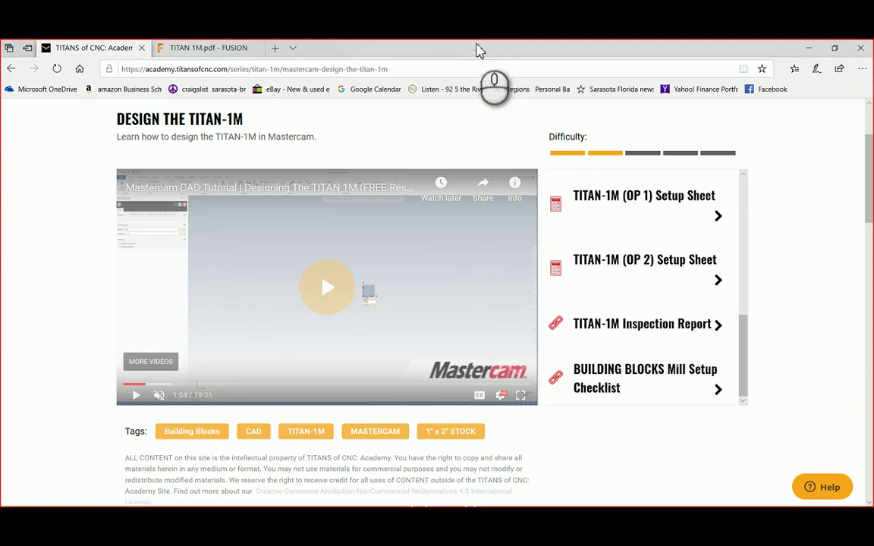
{"action": "left_click_drag", "start_coordinate": [475, 50], "coordinate": [668, 44]}
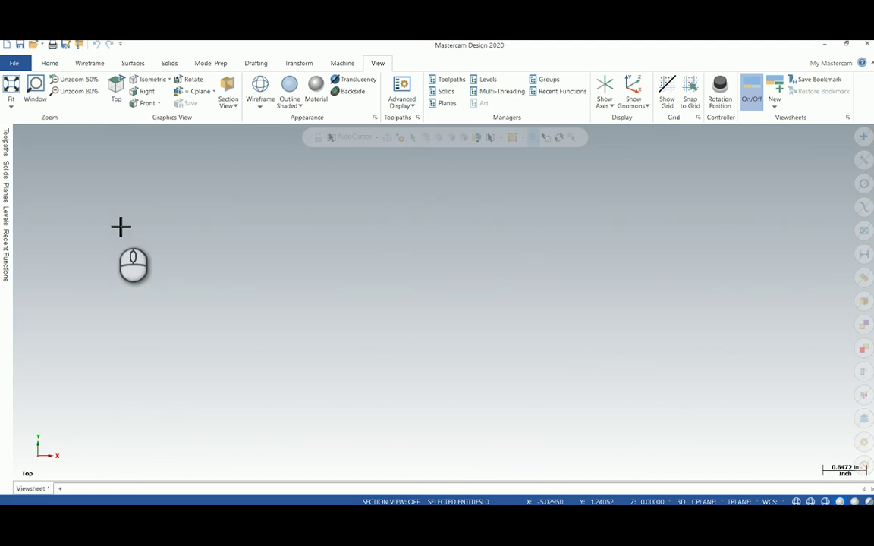
Step: Look over the Wireframe, Home and View commands, including the Rectangle variants and the Show Axes and Show Gnomons options
{"action": "left_click", "coordinate": [50, 63]}
{"action": "left_click", "coordinate": [85, 64]}
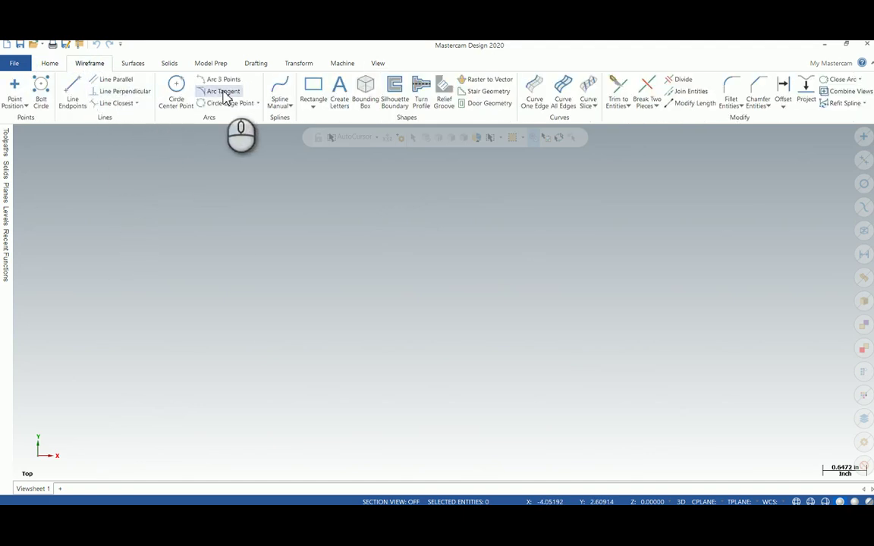
{"action": "left_click", "coordinate": [313, 104]}
{"action": "left_click", "coordinate": [529, 224]}
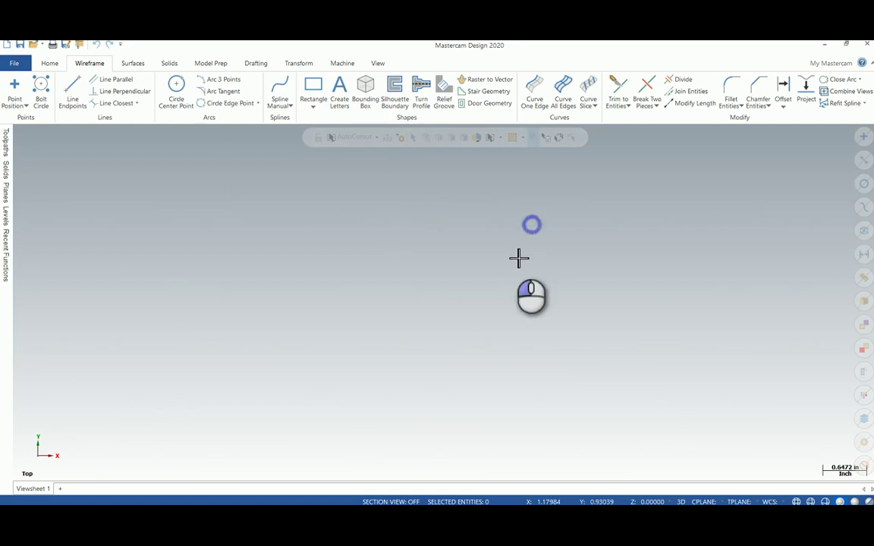
{"action": "scroll", "coordinate": [442, 304], "scroll_direction": "down", "scroll_amount": 2}
{"action": "scroll", "coordinate": [442, 305], "scroll_direction": "down", "scroll_amount": 2}
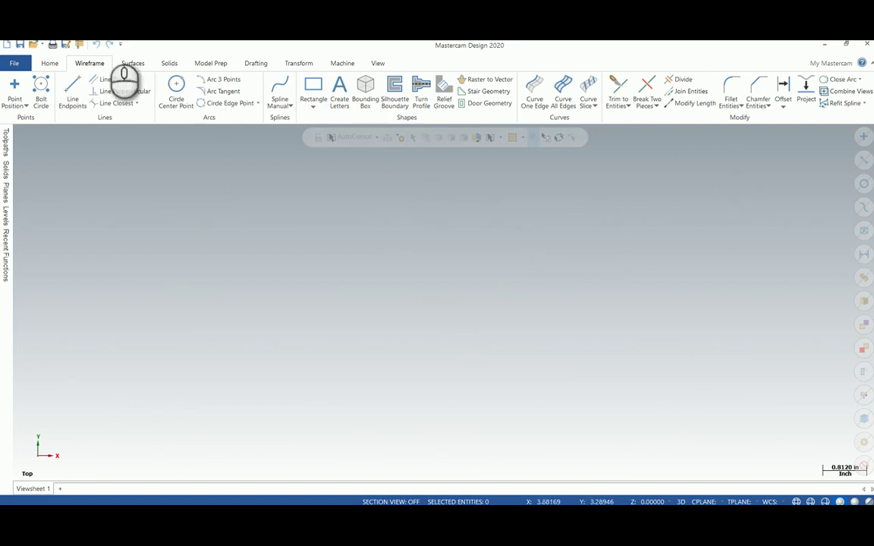
{"action": "left_click", "coordinate": [50, 65]}
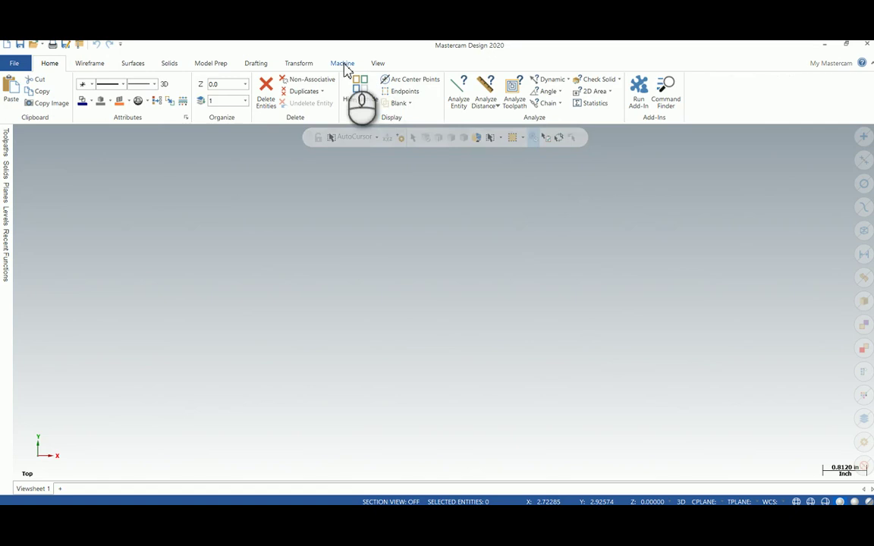
{"action": "left_click", "coordinate": [378, 64]}
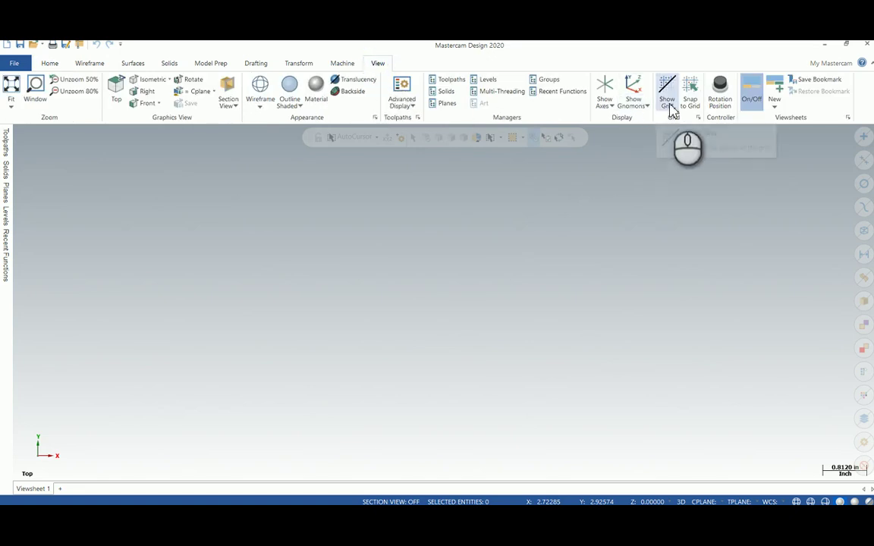
{"action": "left_click", "coordinate": [612, 106]}
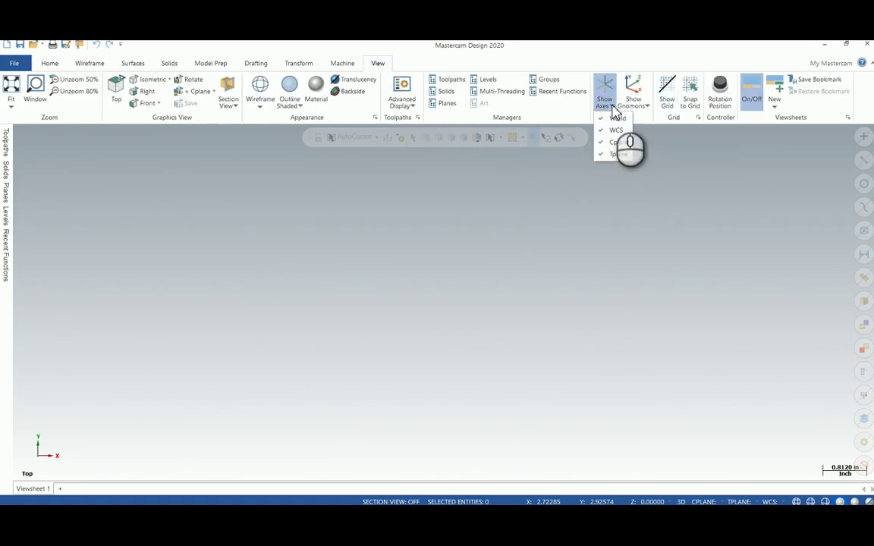
{"action": "left_click", "coordinate": [646, 108]}
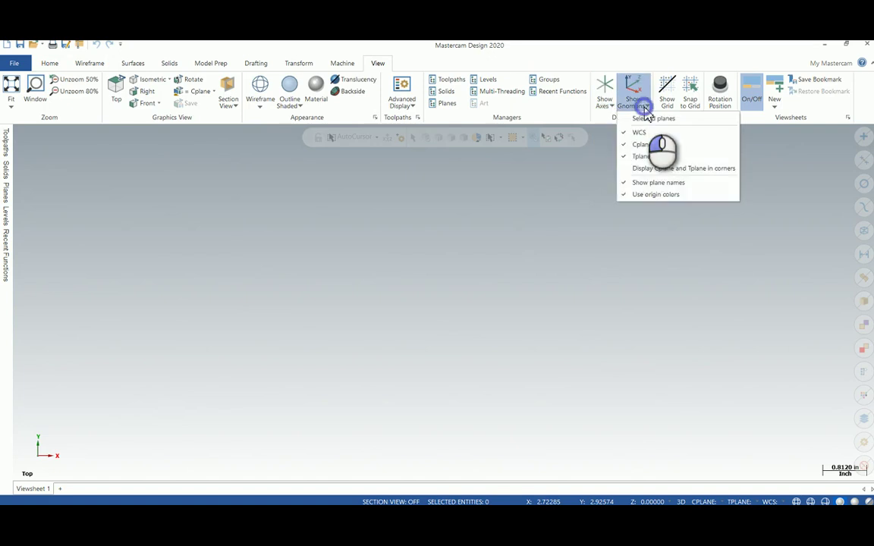
Step: Turn on the grid display and examine the grid around the origin from above and from a tilted view
{"action": "left_click", "coordinate": [669, 109]}
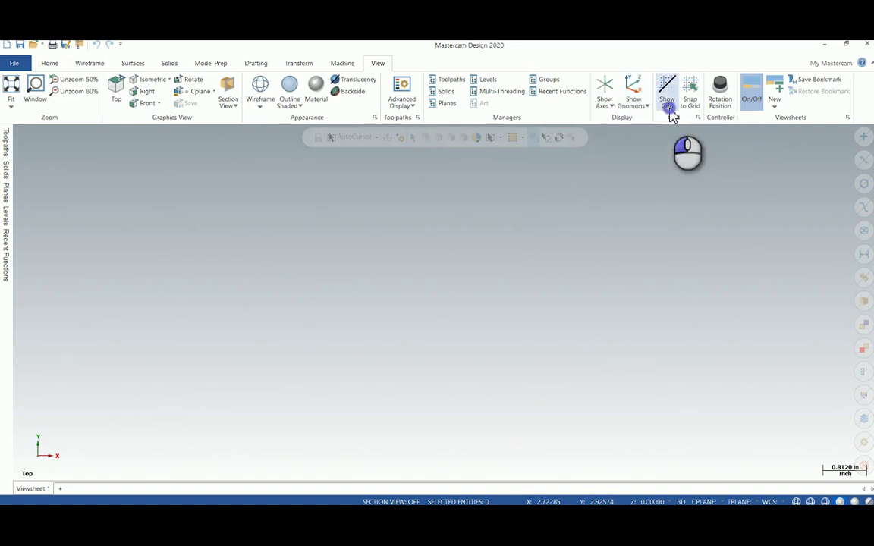
{"action": "scroll", "coordinate": [440, 293], "scroll_direction": "down", "scroll_amount": 3}
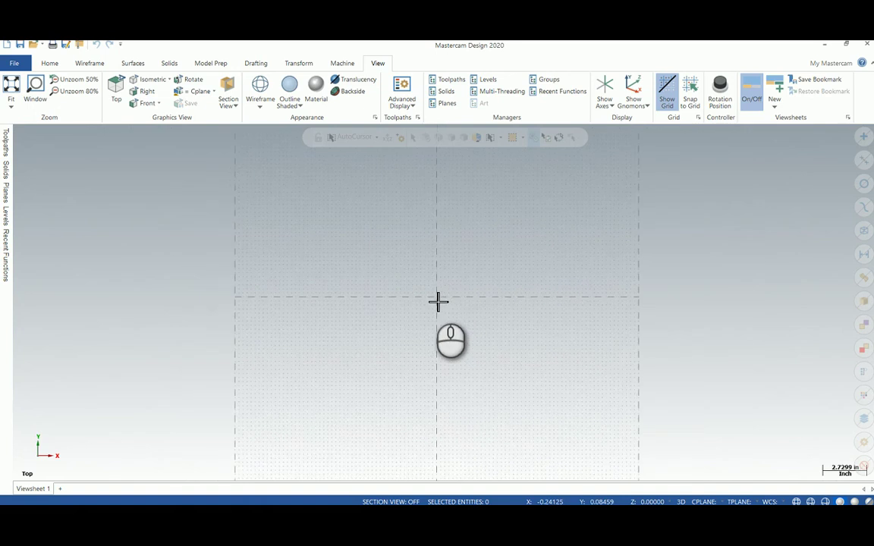
{"action": "scroll", "coordinate": [438, 301], "scroll_direction": "down", "scroll_amount": 3}
{"action": "scroll", "coordinate": [425, 232], "scroll_direction": "up", "scroll_amount": 1}
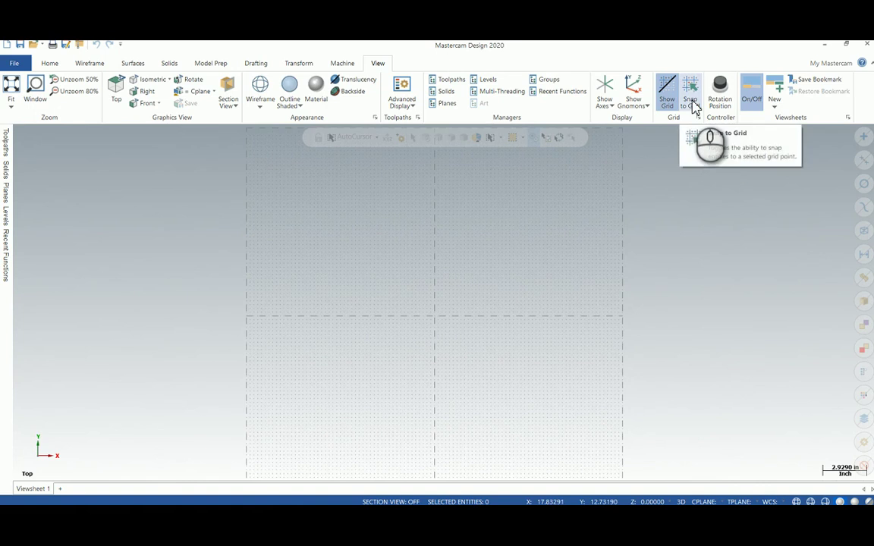
{"action": "scroll", "coordinate": [384, 345], "scroll_direction": "down", "scroll_amount": 1}
{"action": "scroll", "coordinate": [423, 307], "scroll_direction": "down", "scroll_amount": 1}
{"action": "scroll", "coordinate": [429, 349], "scroll_direction": "up", "scroll_amount": 2}
{"action": "middle_click_drag", "start_coordinate": [430, 349], "coordinate": [410, 299]}
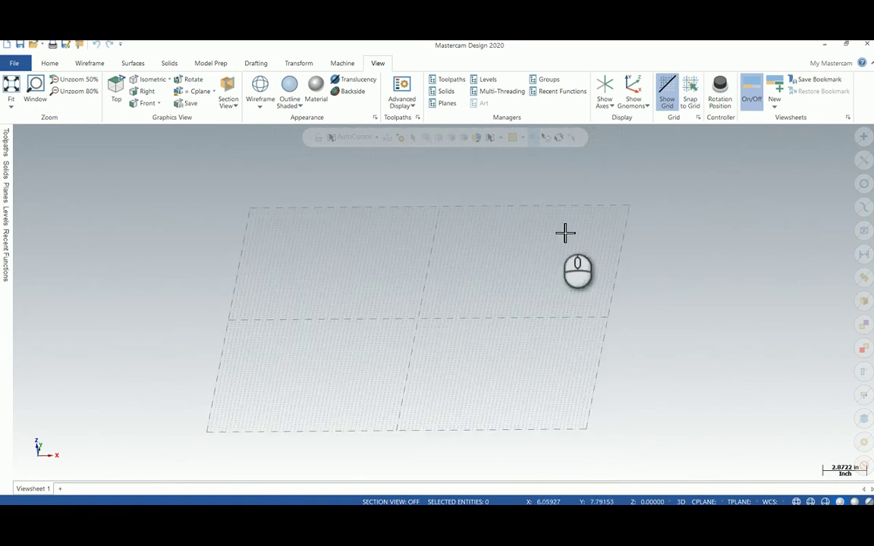
Step: Set the grid size to 1.0 and save the settings to the configuration file
{"action": "left_click", "coordinate": [698, 119]}
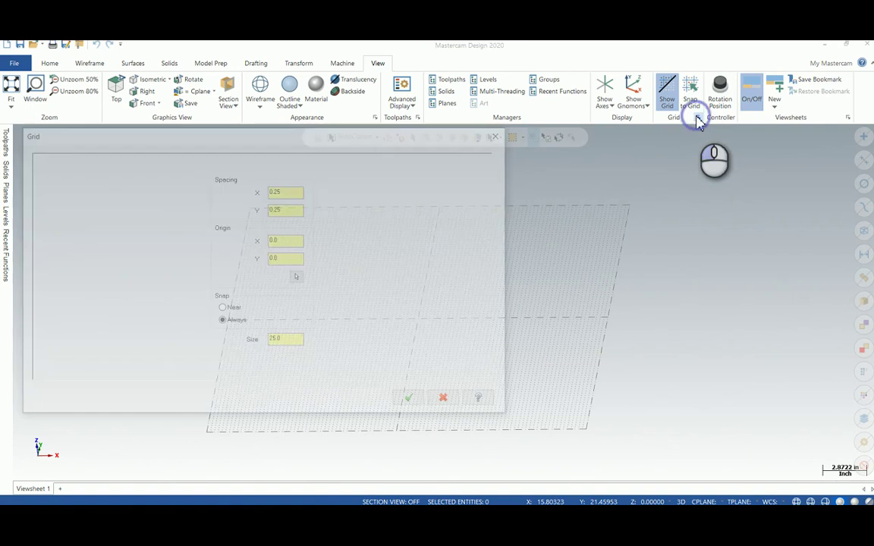
{"action": "left_click", "coordinate": [290, 343]}
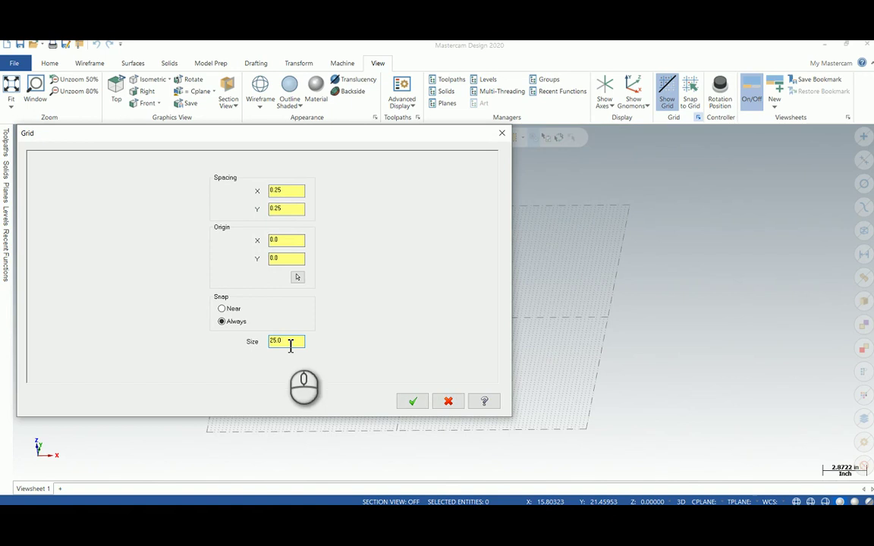
{"action": "left_click_drag", "start_coordinate": [292, 342], "coordinate": [235, 349]}
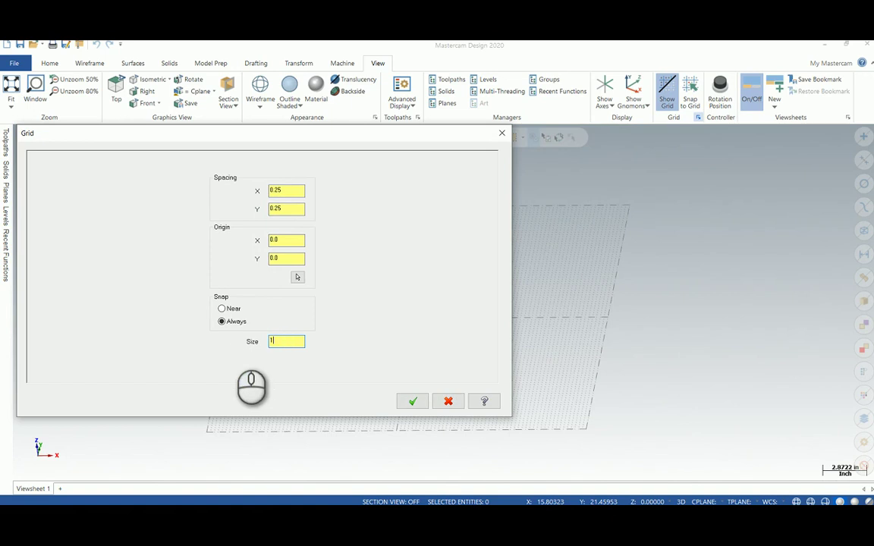
{"action": "left_click", "coordinate": [413, 401]}
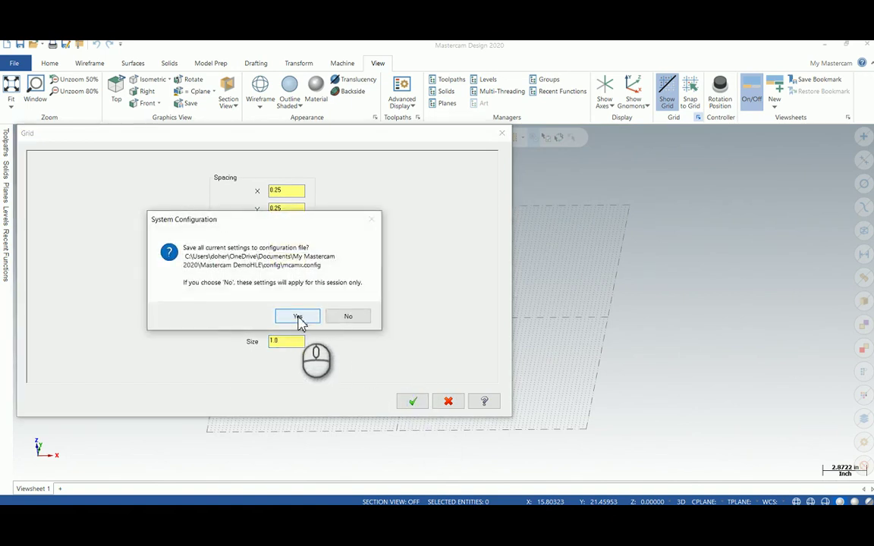
{"action": "left_click", "coordinate": [297, 318]}
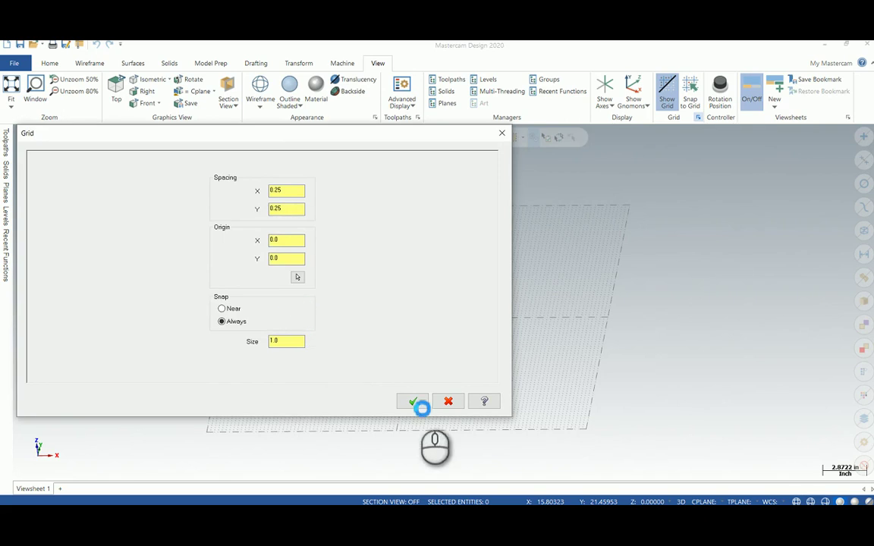
{"action": "left_click", "coordinate": [417, 404]}
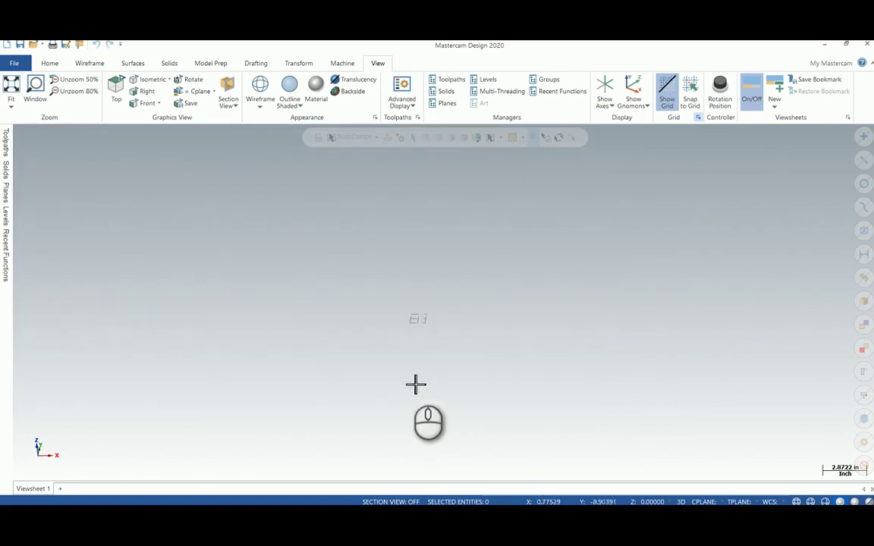
Step: Examine the resized grid from an angle, then set the view to Top (WCS) and frame the grid close up
{"action": "right_click", "coordinate": [423, 264]}
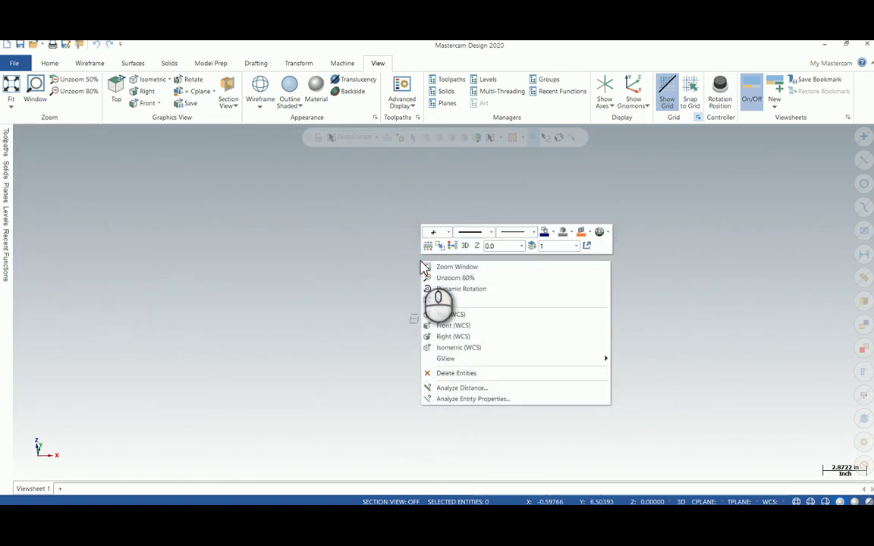
{"action": "left_click", "coordinate": [454, 301]}
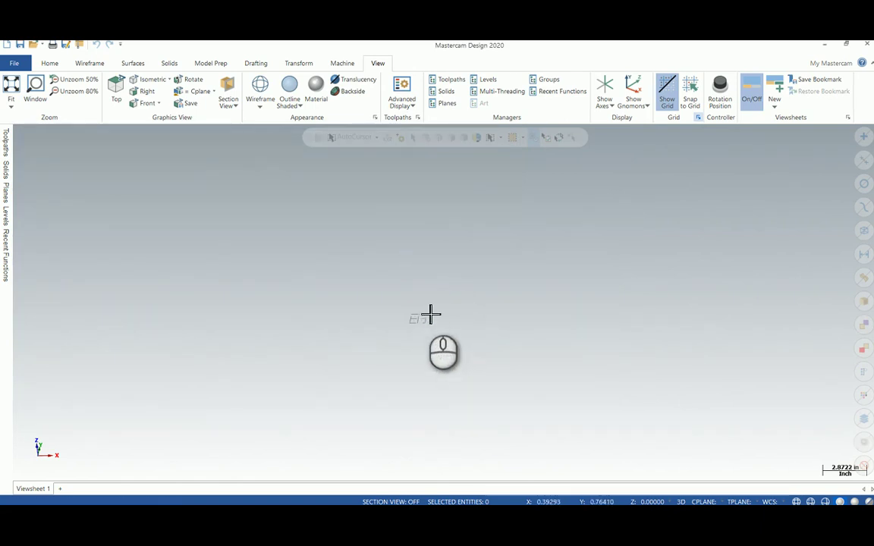
{"action": "scroll", "coordinate": [410, 306], "scroll_direction": "down", "scroll_amount": 2}
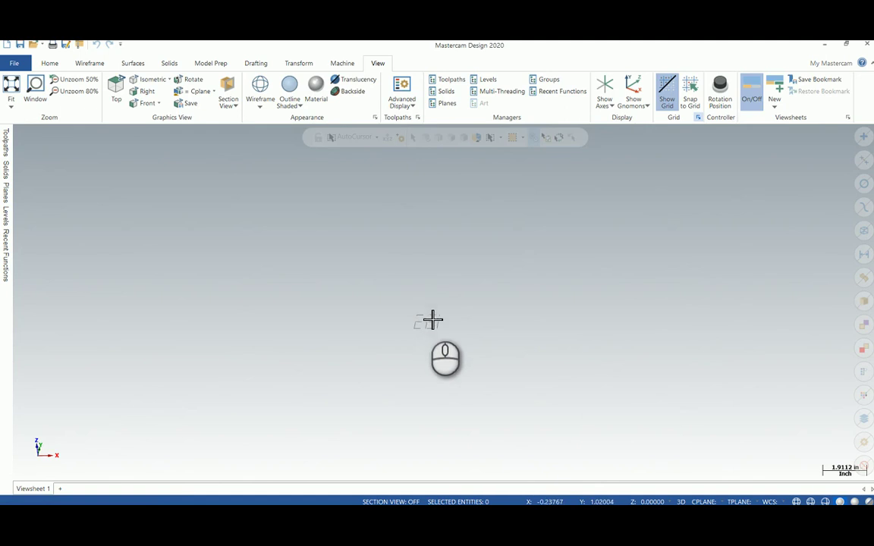
{"action": "scroll", "coordinate": [433, 321], "scroll_direction": "down", "scroll_amount": 5}
{"action": "scroll", "coordinate": [454, 351], "scroll_direction": "down", "scroll_amount": 3}
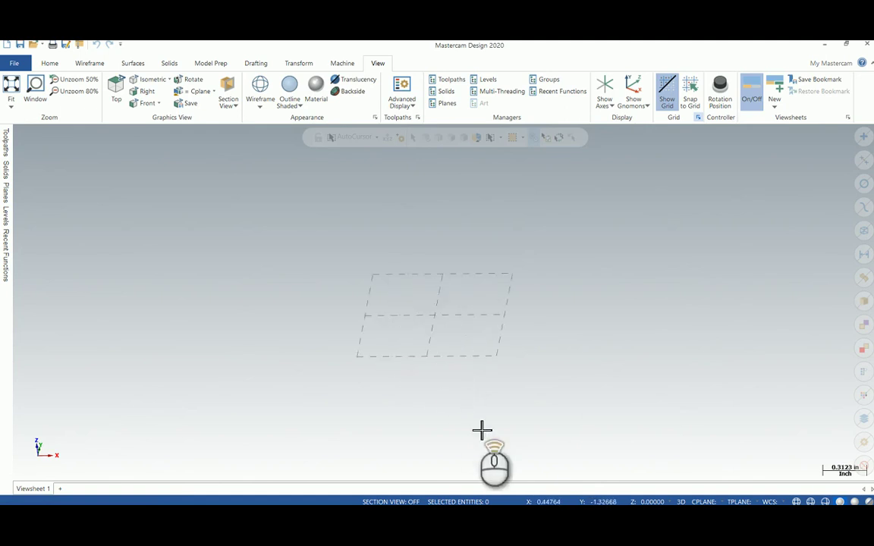
{"action": "middle_click_drag", "start_coordinate": [451, 294], "coordinate": [455, 332]}
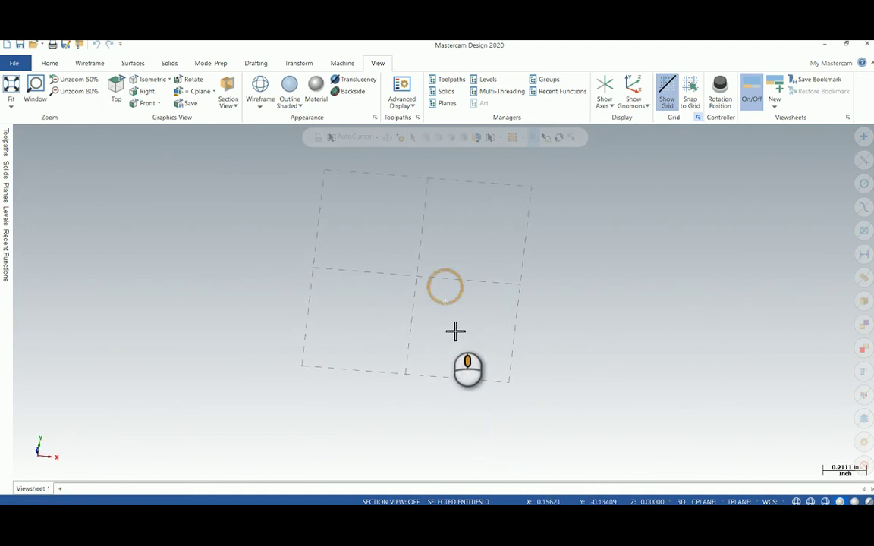
{"action": "right_click", "coordinate": [651, 202]}
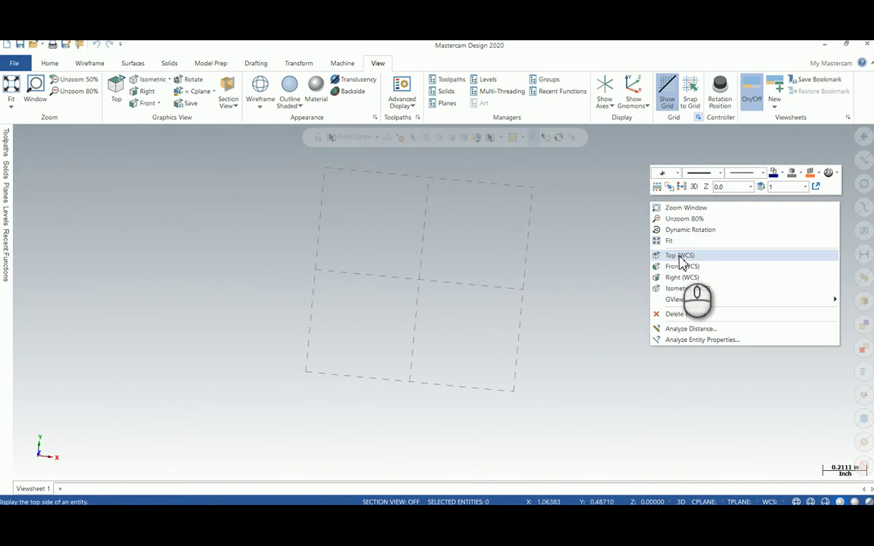
{"action": "left_click", "coordinate": [680, 257]}
{"action": "right_click", "coordinate": [499, 280]}
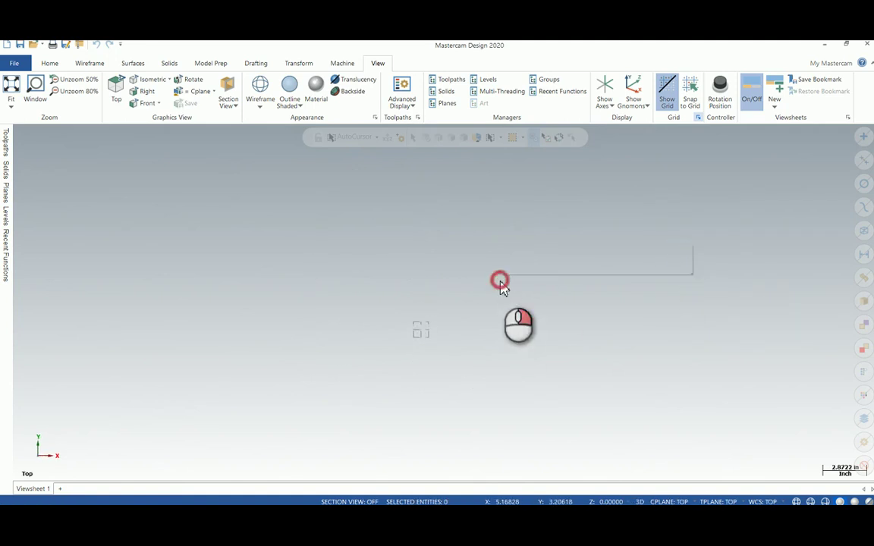
{"action": "left_click", "coordinate": [531, 320]}
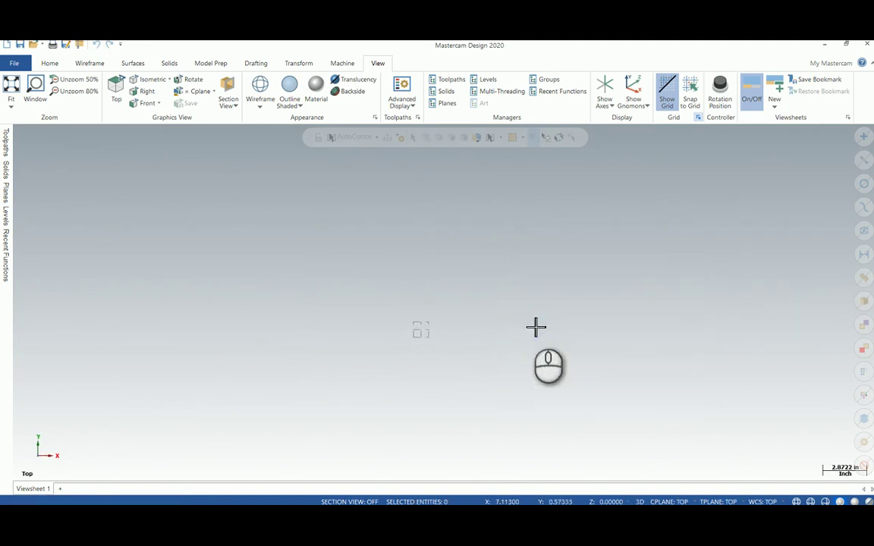
{"action": "scroll", "coordinate": [500, 321], "scroll_direction": "down", "scroll_amount": 1}
{"action": "scroll", "coordinate": [499, 321], "scroll_direction": "up", "scroll_amount": 6}
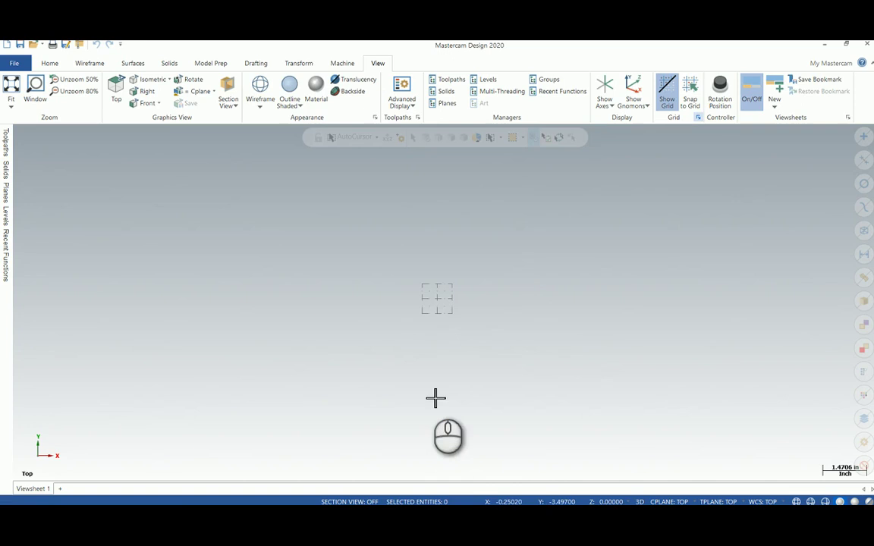
{"action": "scroll", "coordinate": [508, 372], "scroll_direction": "up", "scroll_amount": 3}
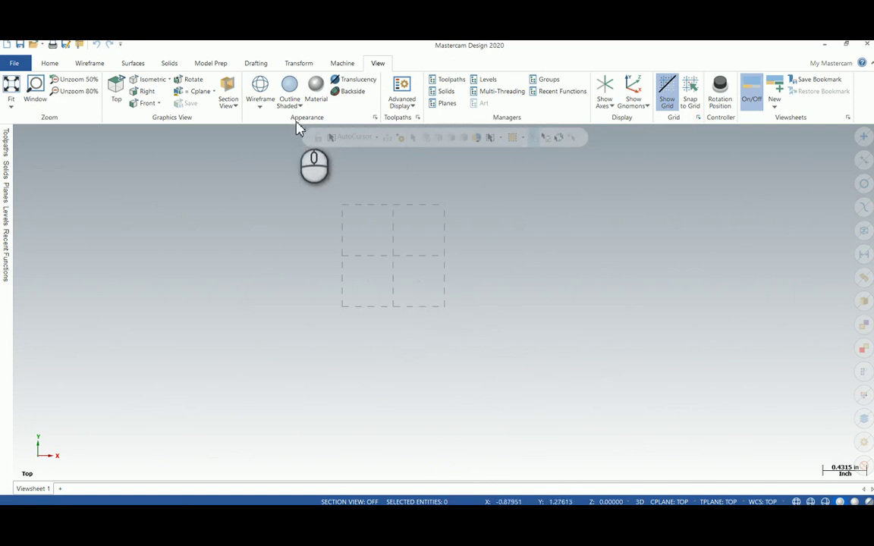
Step: Turn on the coordinate axes display, check the axes around the grid from a tilted angle, and return to Top (WCS)
{"action": "left_click", "coordinate": [343, 63]}
{"action": "scroll", "coordinate": [349, 216], "scroll_direction": "up", "scroll_amount": 1}
{"action": "scroll", "coordinate": [348, 215], "scroll_direction": "up", "scroll_amount": 1}
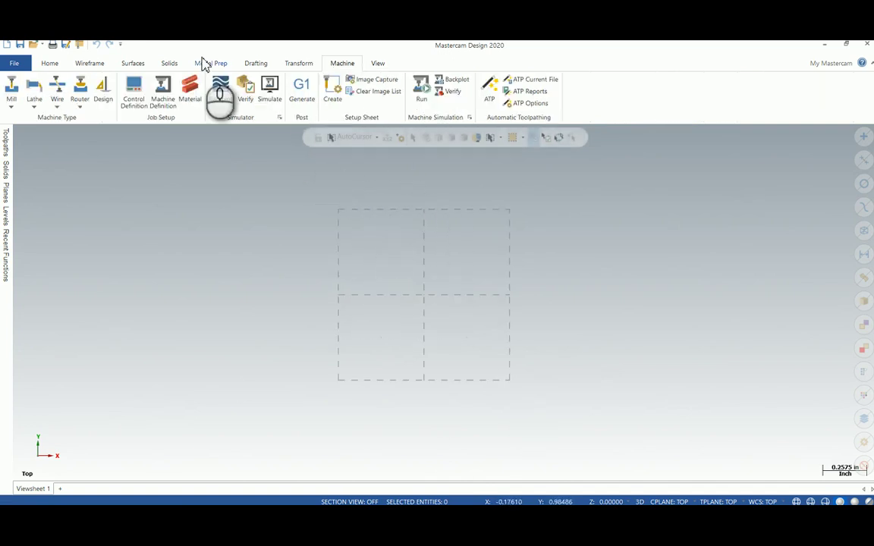
{"action": "left_click", "coordinate": [56, 65]}
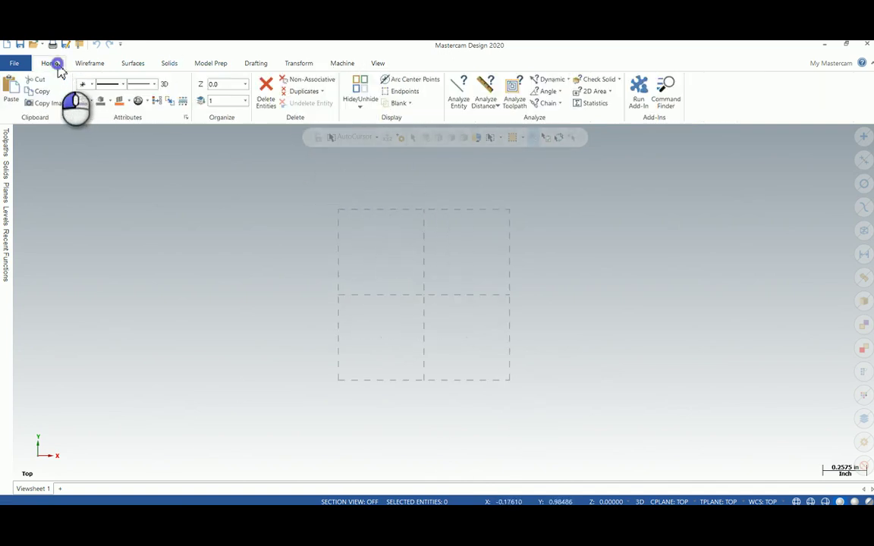
{"action": "left_click", "coordinate": [378, 63]}
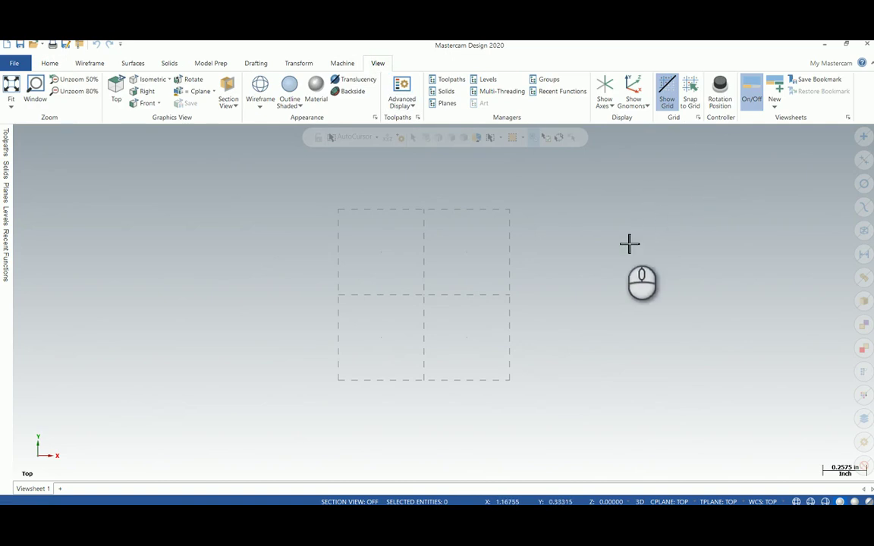
{"action": "key", "text": "F9"}
{"action": "scroll", "coordinate": [621, 260], "scroll_direction": "down", "scroll_amount": 5}
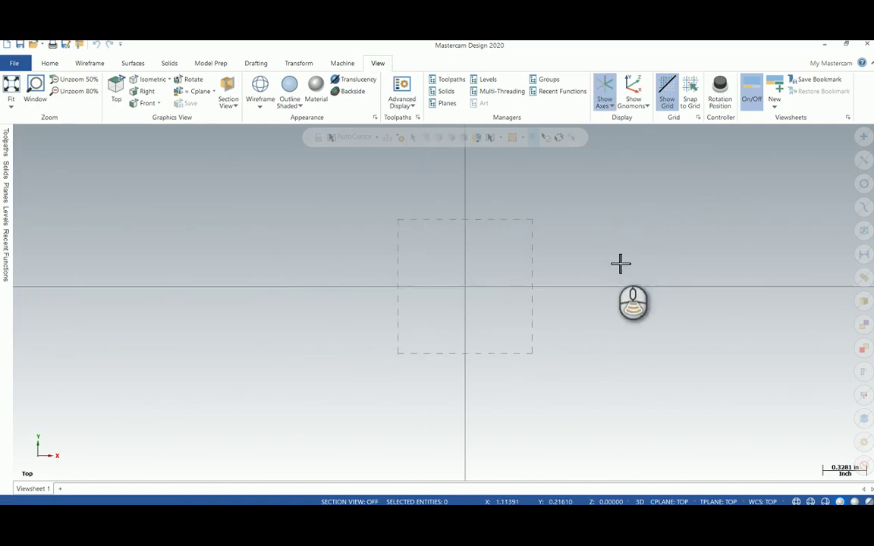
{"action": "middle_click_drag", "start_coordinate": [638, 367], "coordinate": [625, 211]}
{"action": "right_click", "coordinate": [616, 201]}
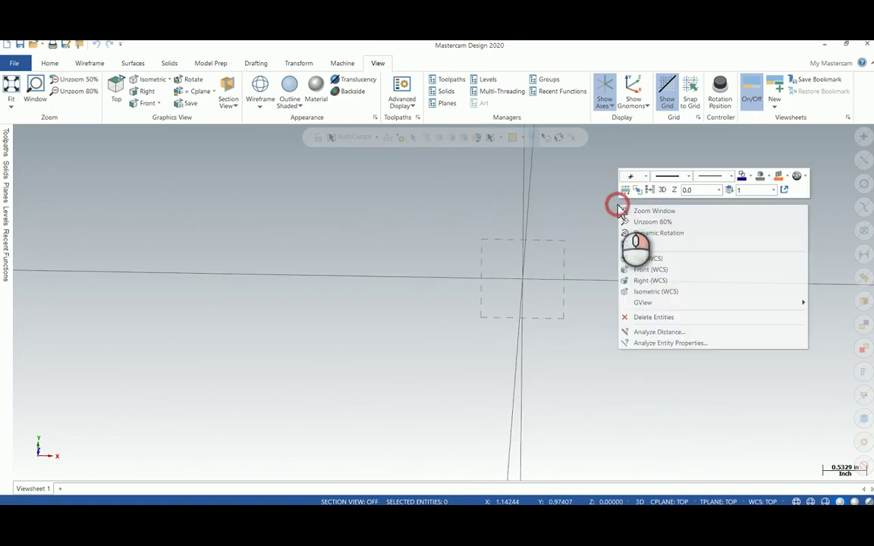
{"action": "left_click", "coordinate": [646, 270]}
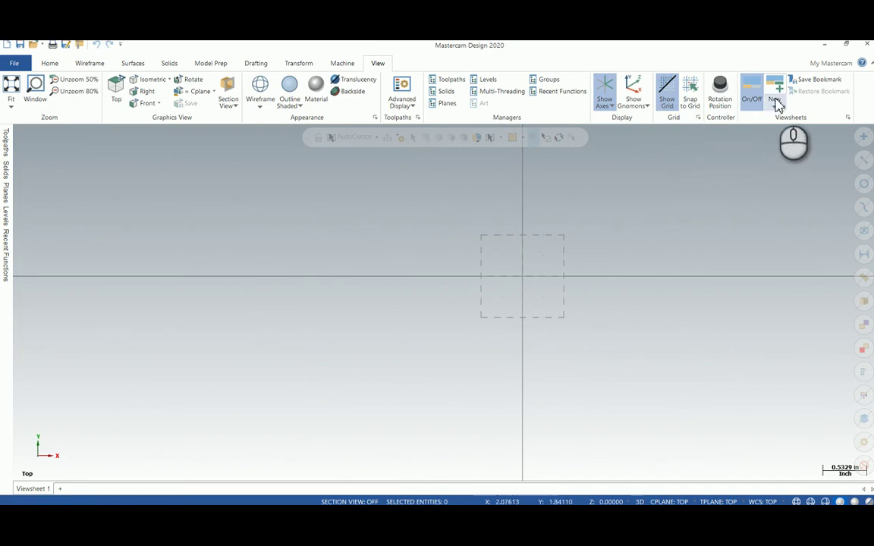
Step: Look over the Show Gnomons display options
{"action": "left_click", "coordinate": [649, 107]}
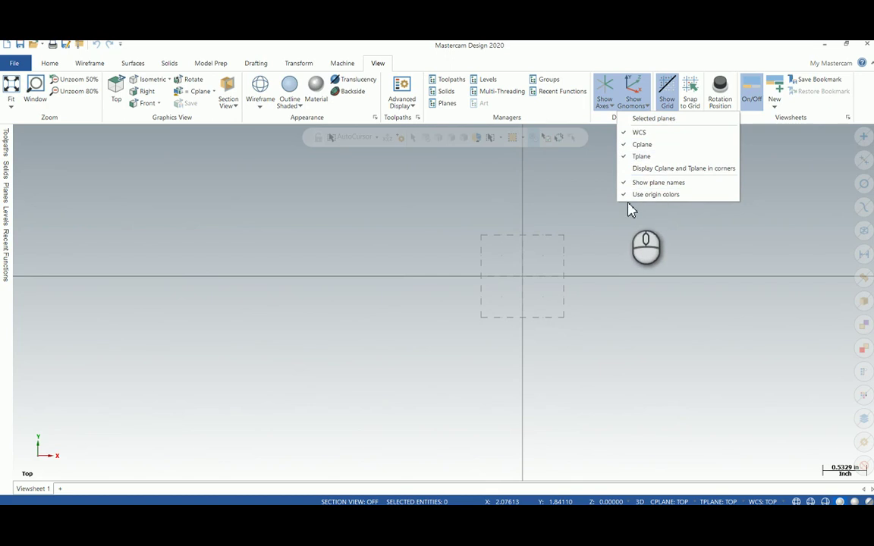
{"action": "left_click", "coordinate": [580, 175]}
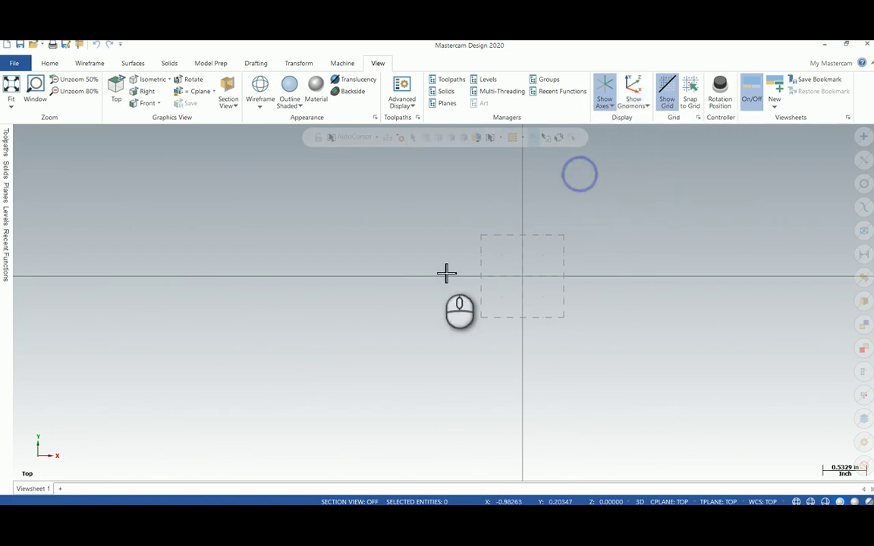
{"action": "scroll", "coordinate": [548, 296], "scroll_direction": "down", "scroll_amount": 1}
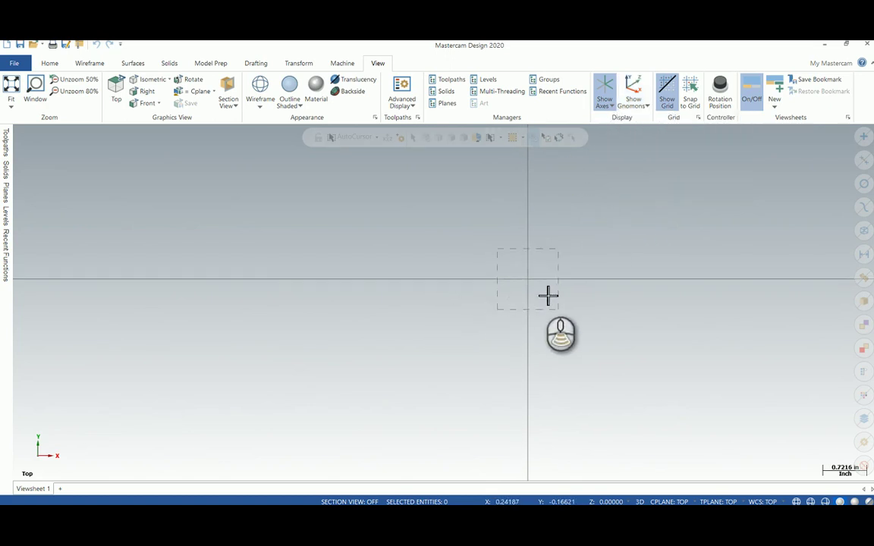
Step: Create a wireframe rectangle with its first corner at the origin, width 4.0 and height -1.9
{"action": "left_click", "coordinate": [89, 63]}
{"action": "left_click", "coordinate": [311, 93]}
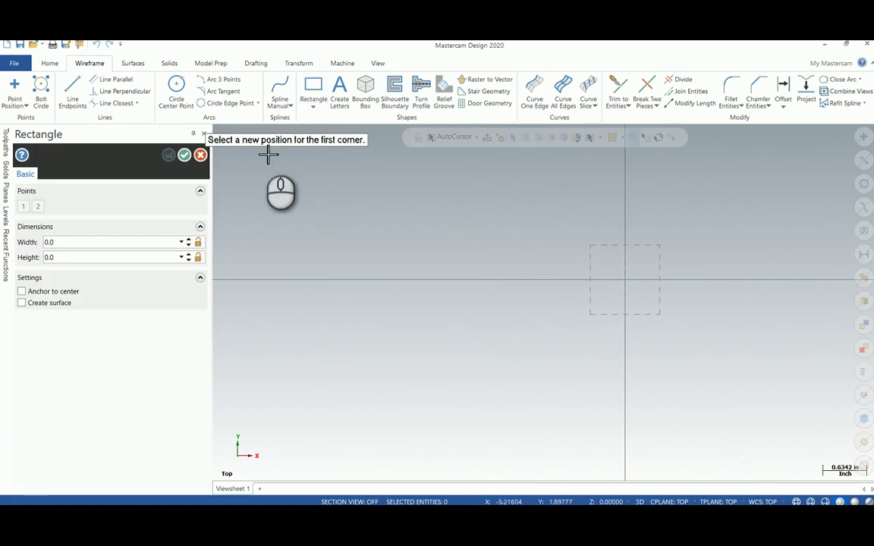
{"action": "left_click", "coordinate": [323, 152]}
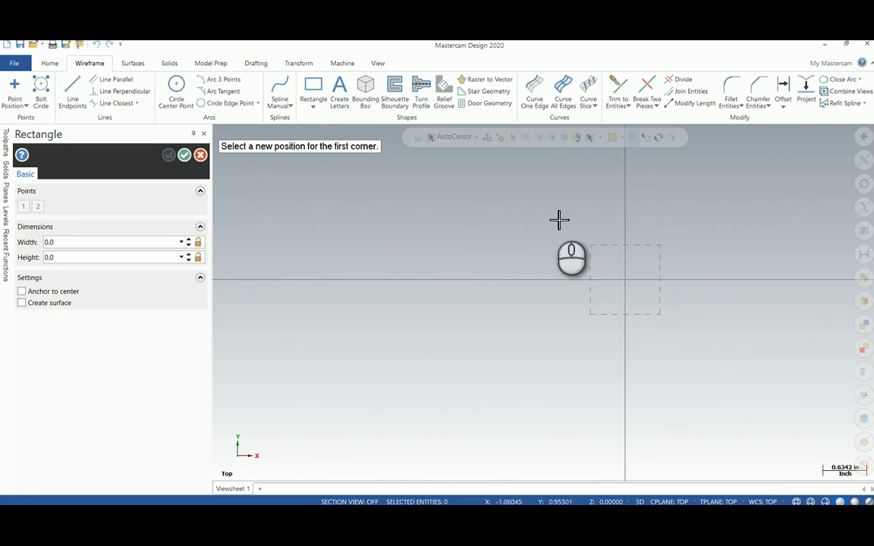
{"action": "left_click", "coordinate": [626, 280]}
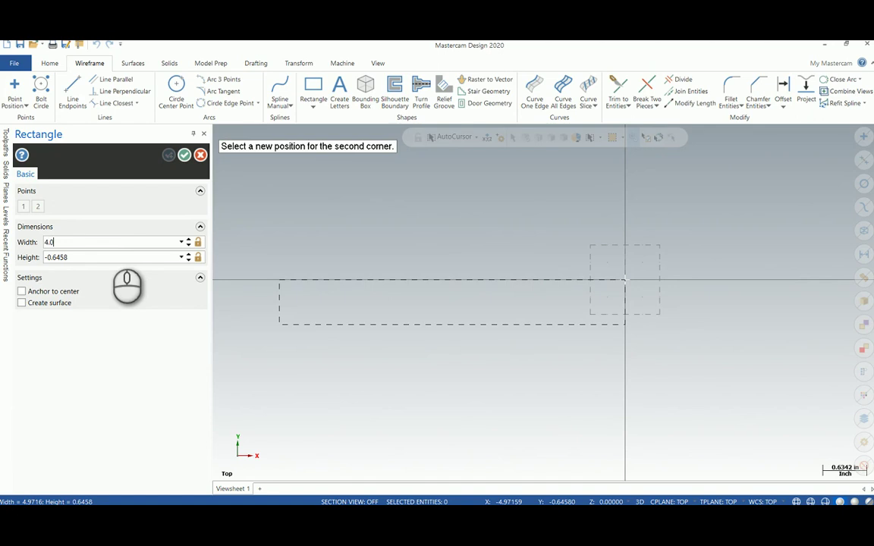
{"action": "key", "text": "Return"}
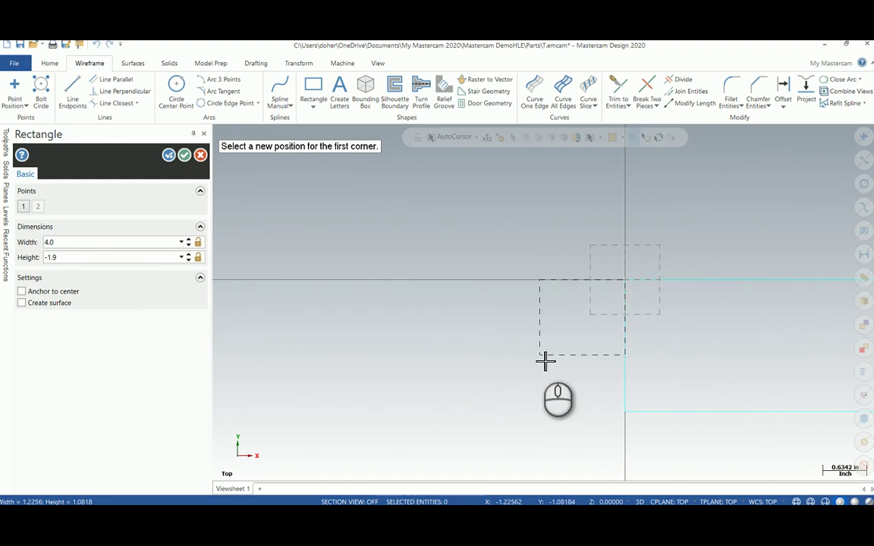
{"action": "scroll", "coordinate": [537, 365], "scroll_direction": "down", "scroll_amount": 4}
{"action": "scroll", "coordinate": [793, 412], "scroll_direction": "up", "scroll_amount": 2}
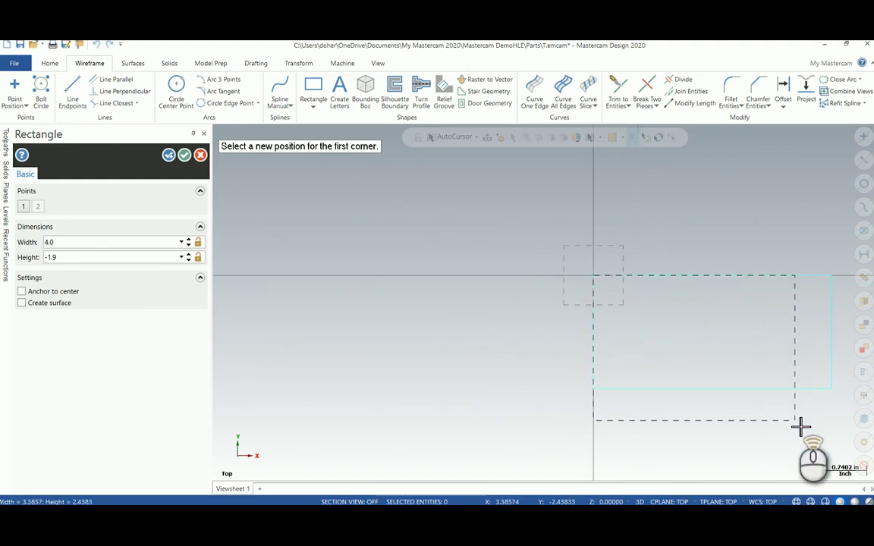
{"action": "scroll", "coordinate": [802, 427], "scroll_direction": "up", "scroll_amount": 1}
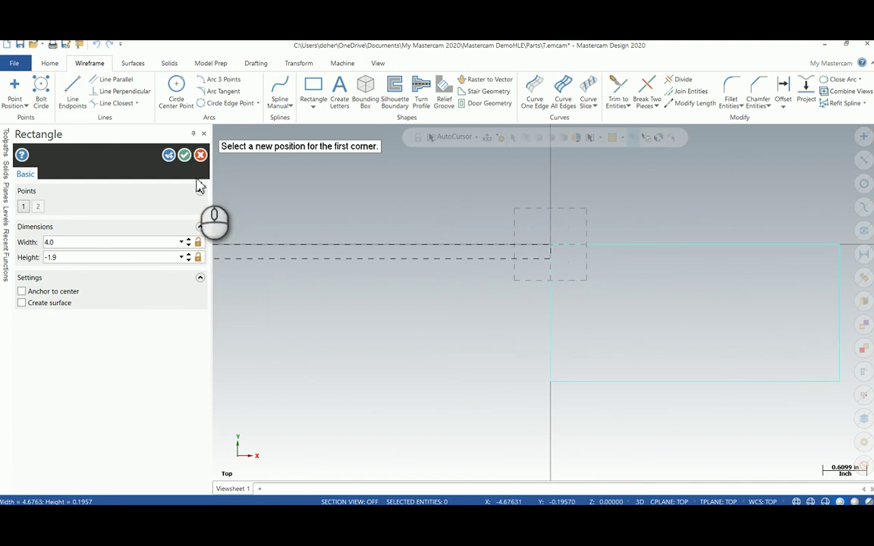
{"action": "left_click", "coordinate": [184, 156]}
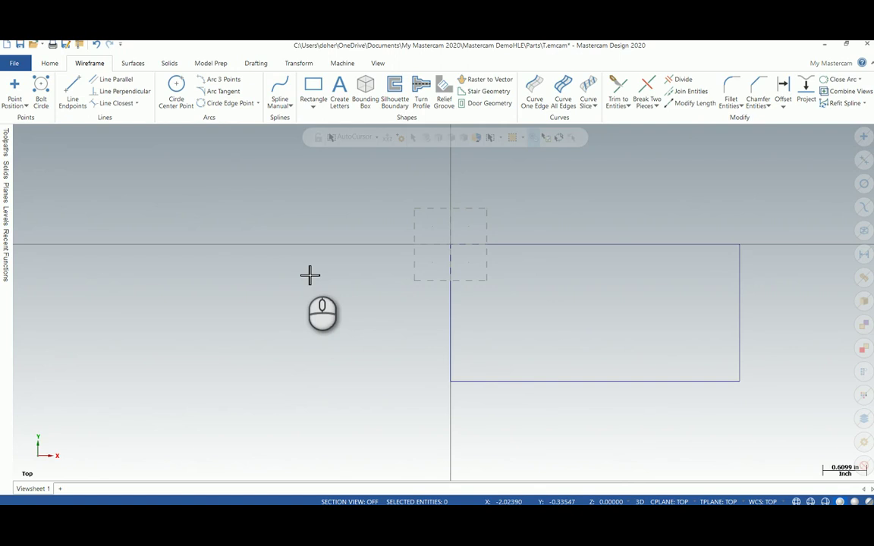
Step: Examine the rectangle from a slight tilt, fitting it to the screen and zooming out with Unzoom 80%
{"action": "mouse_move", "coordinate": [338, 326]}
{"action": "middle_mouse_down"}
{"action": "mouse_move", "coordinate": [329, 288]}
{"action": "mouse_move", "coordinate": [335, 343]}
{"action": "middle_mouse_up"}
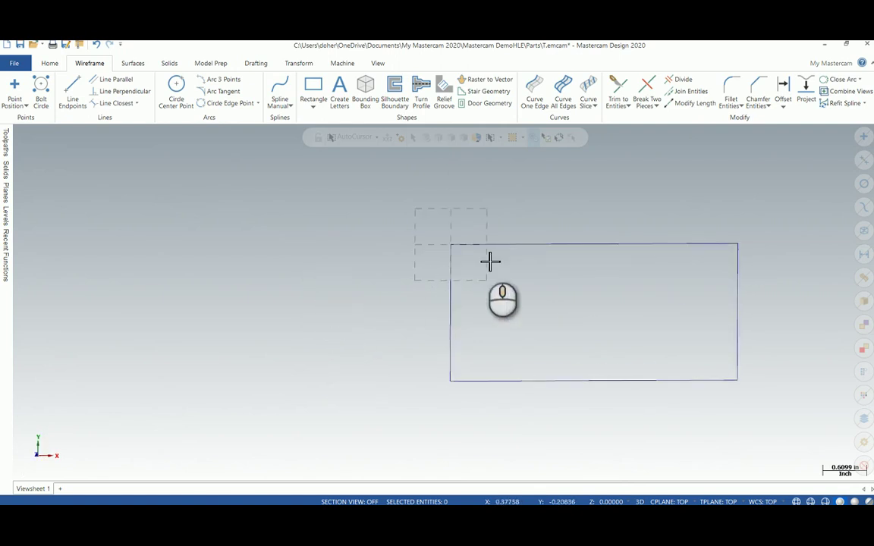
{"action": "right_click", "coordinate": [280, 258]}
{"action": "left_click", "coordinate": [319, 301]}
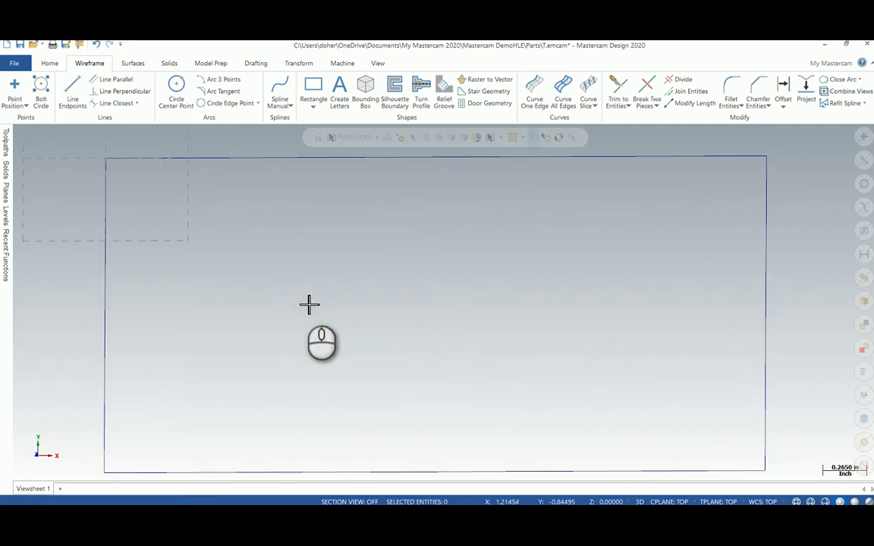
{"action": "right_click", "coordinate": [309, 304]}
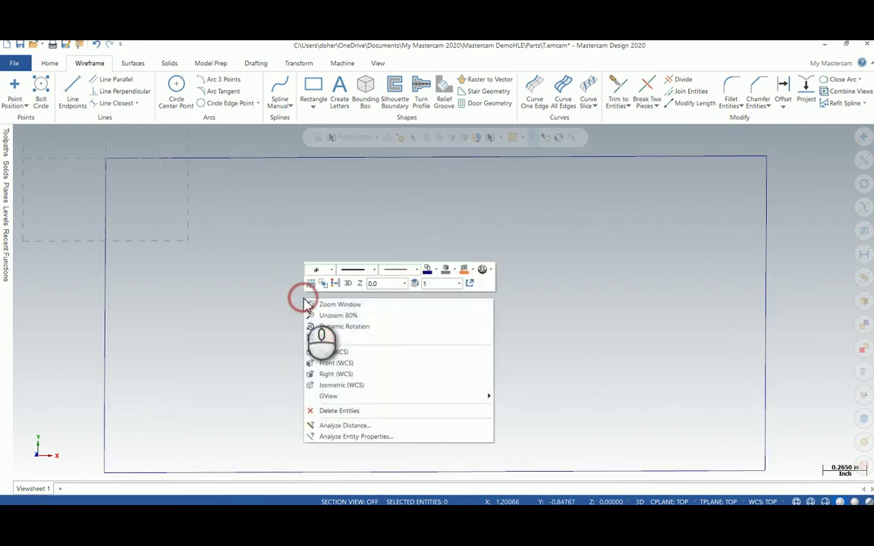
{"action": "left_click", "coordinate": [353, 314]}
{"action": "scroll", "coordinate": [357, 317], "scroll_direction": "down", "scroll_amount": 5}
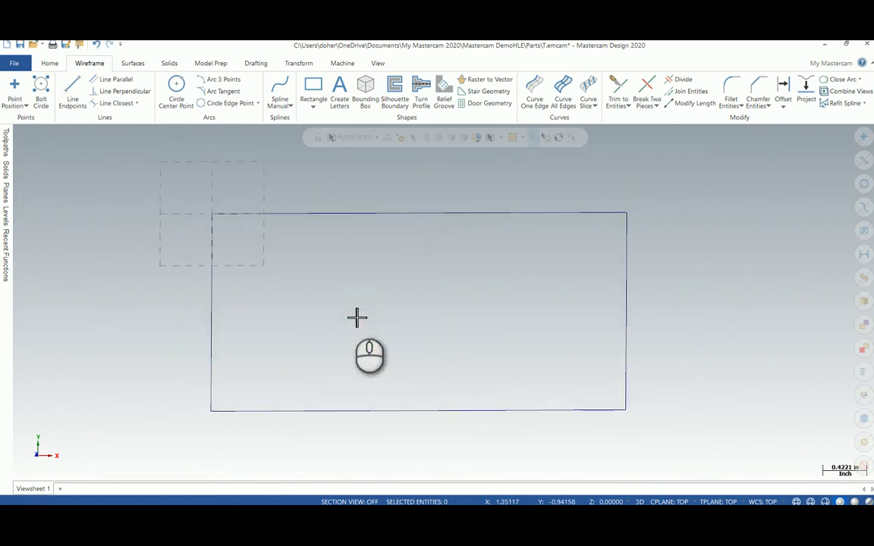
{"action": "scroll", "coordinate": [357, 317], "scroll_direction": "up", "scroll_amount": 2}
{"action": "scroll", "coordinate": [357, 317], "scroll_direction": "down", "scroll_amount": 2}
{"action": "scroll", "coordinate": [357, 317], "scroll_direction": "up", "scroll_amount": 4}
{"action": "scroll", "coordinate": [357, 317], "scroll_direction": "down", "scroll_amount": 2}
Step: View the rectangle in Isometric (WCS), then return to Top (WCS), fitted to the screen and unzoomed 80%
{"action": "right_click", "coordinate": [357, 317]}
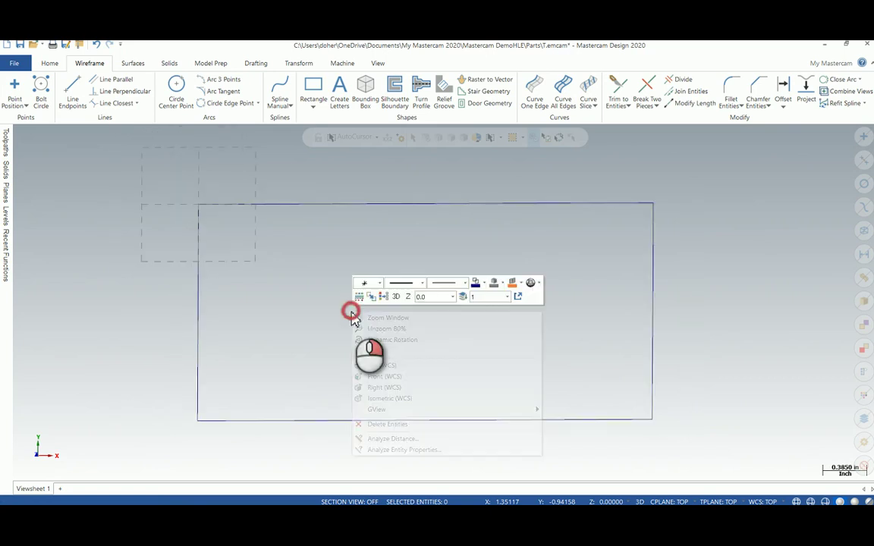
{"action": "left_click", "coordinate": [402, 403]}
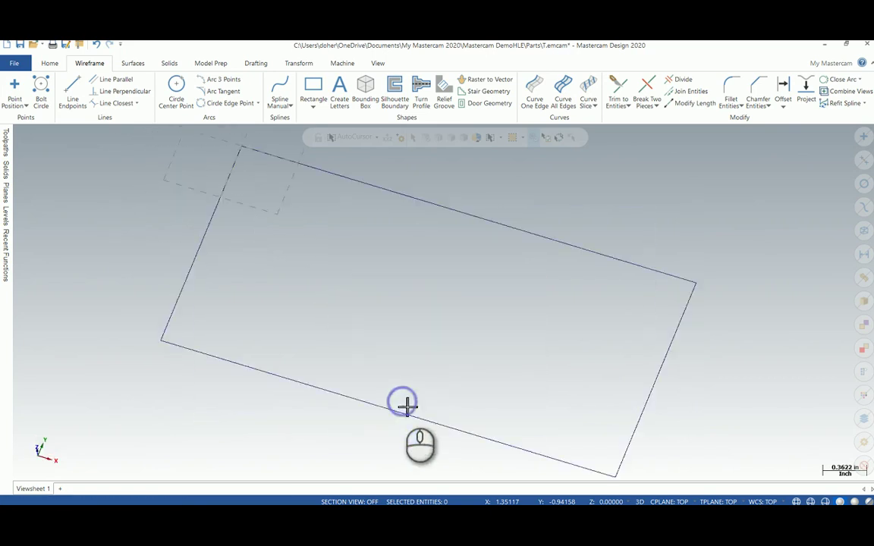
{"action": "right_click", "coordinate": [383, 293]}
{"action": "left_click", "coordinate": [414, 343]}
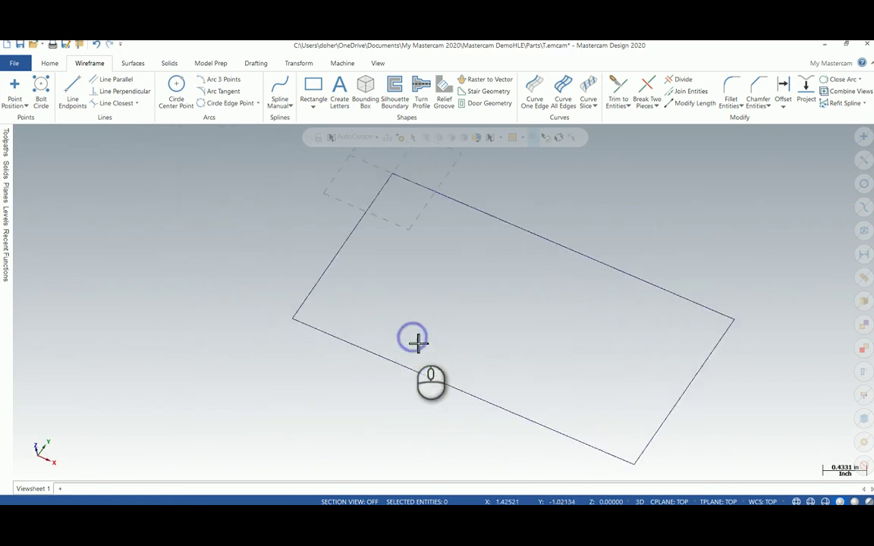
{"action": "right_click", "coordinate": [363, 261]}
{"action": "left_click", "coordinate": [387, 298]}
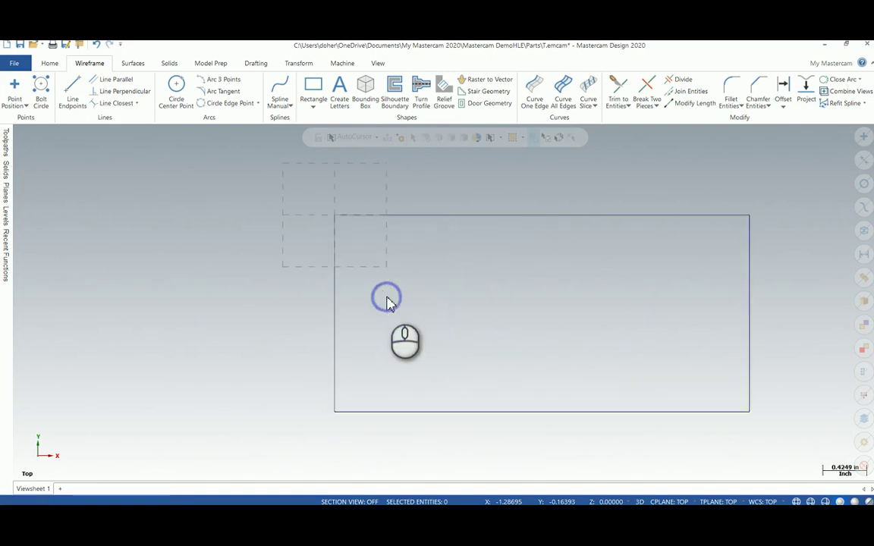
{"action": "right_click", "coordinate": [383, 254]}
{"action": "left_click", "coordinate": [415, 273]}
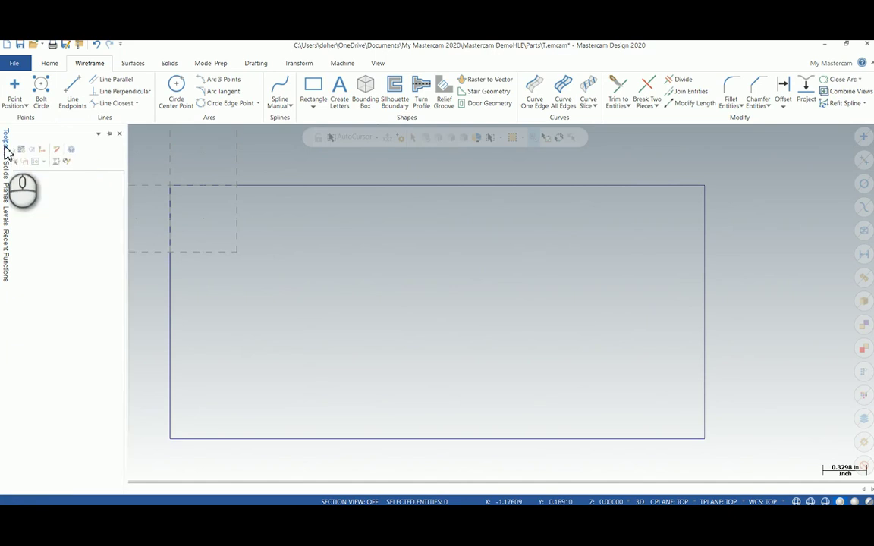
Step: Look through the collapsed managers and dock the Toolpaths manager group so it stays open
{"action": "mouse_move", "coordinate": [13, 217]}
{"action": "mouse_move", "coordinate": [6, 194]}
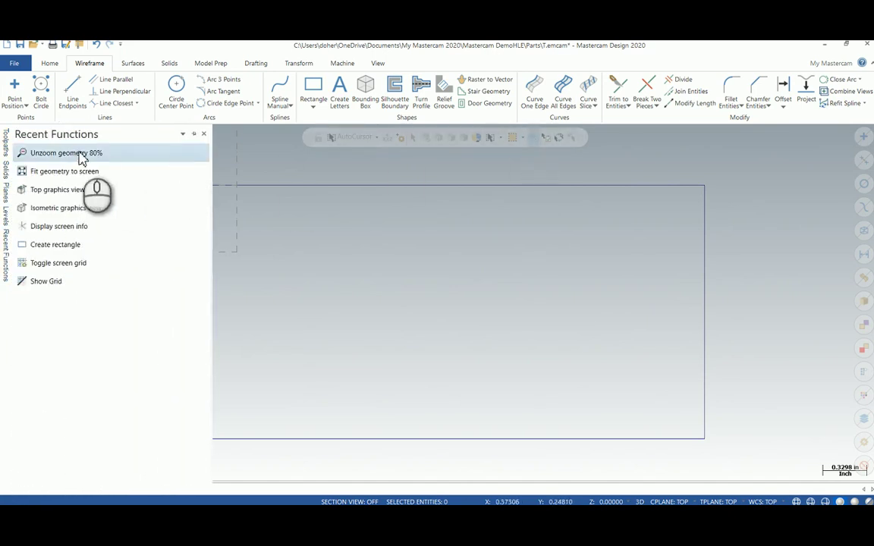
{"action": "left_click", "coordinate": [7, 145]}
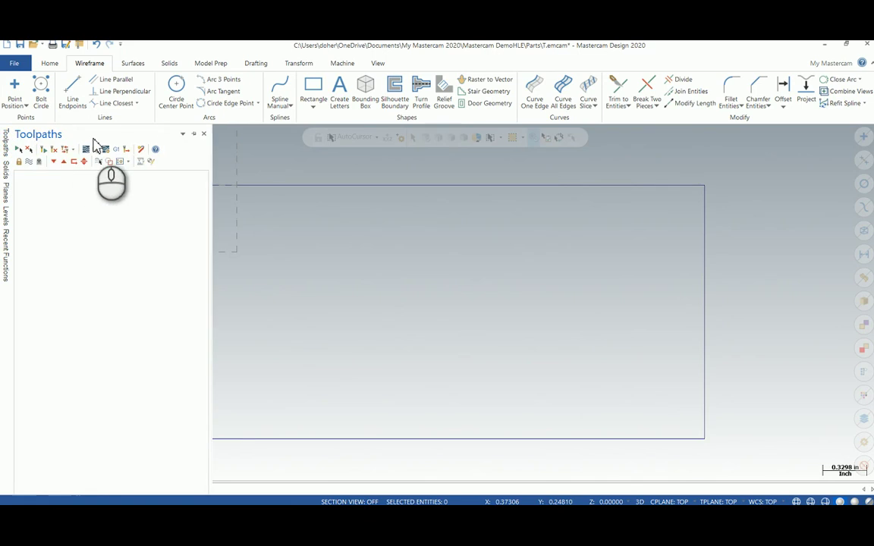
{"action": "left_click", "coordinate": [196, 135]}
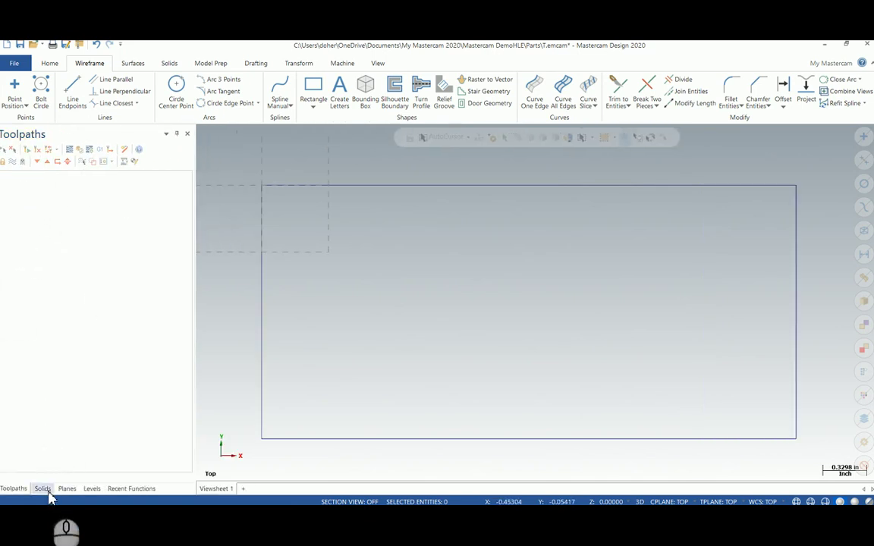
Step: Create level 2 in the Levels manager, make it active and name it "solid"
{"action": "left_click", "coordinate": [91, 491]}
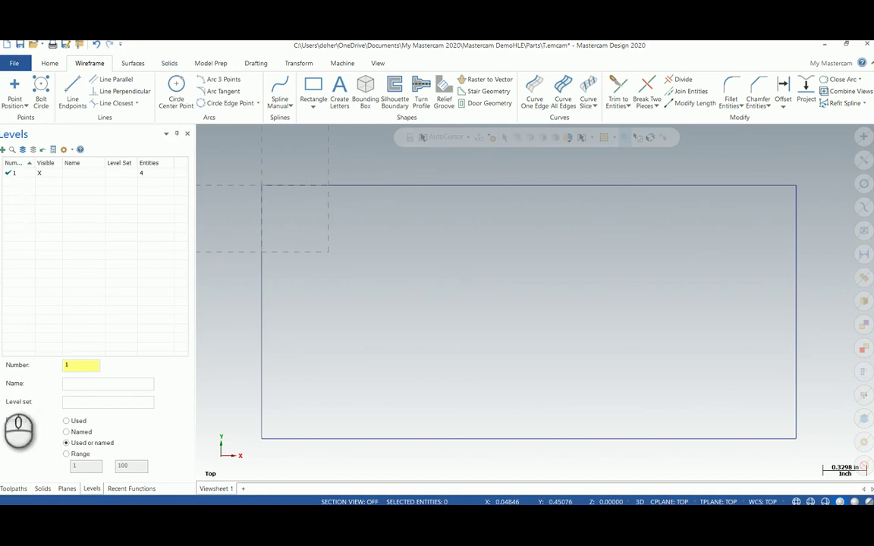
{"action": "double_click", "coordinate": [82, 366]}
{"action": "type", "text": "2"}
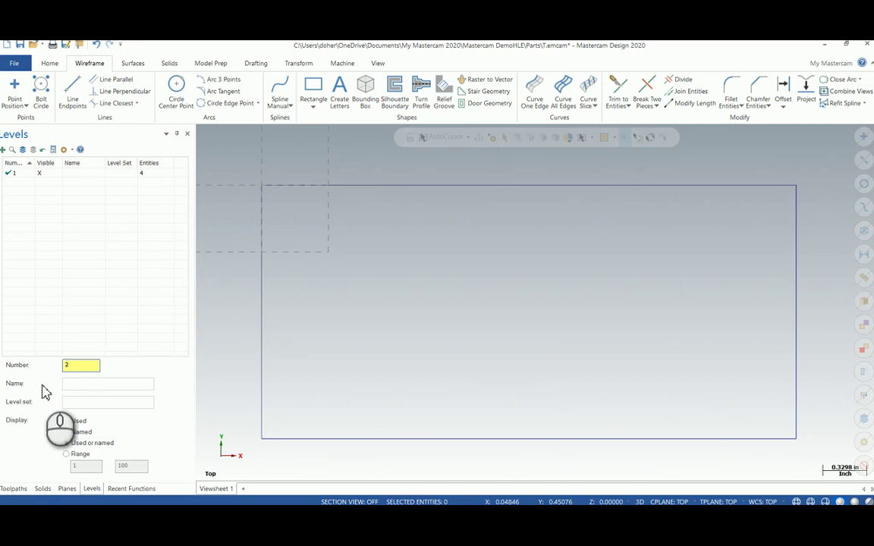
{"action": "left_click", "coordinate": [68, 385]}
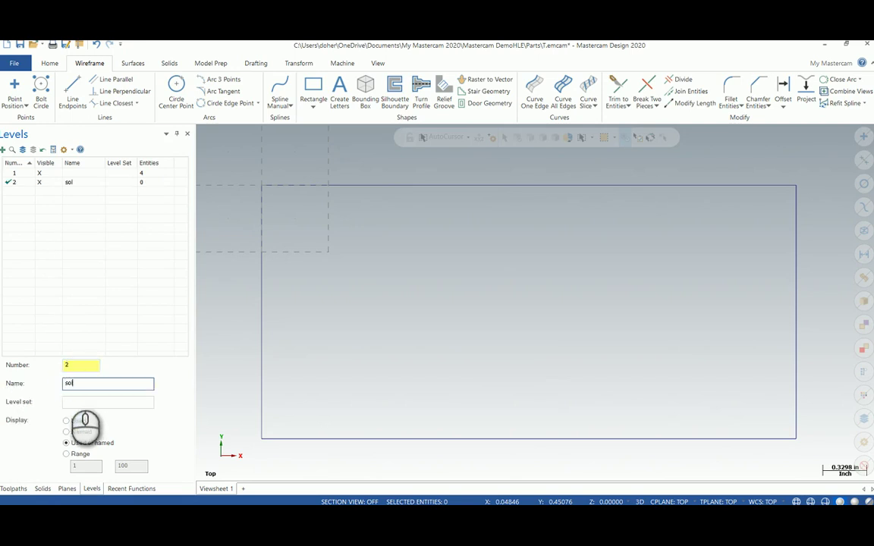
{"action": "left_click", "coordinate": [241, 280]}
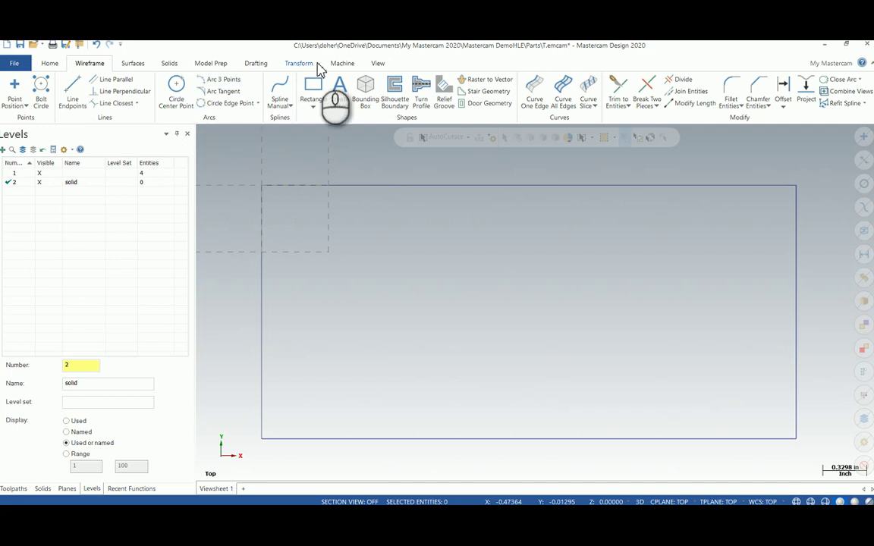
Step: Start a solid Extrude and chain the base rectangle as its profile in 3D mode
{"action": "left_click", "coordinate": [171, 65]}
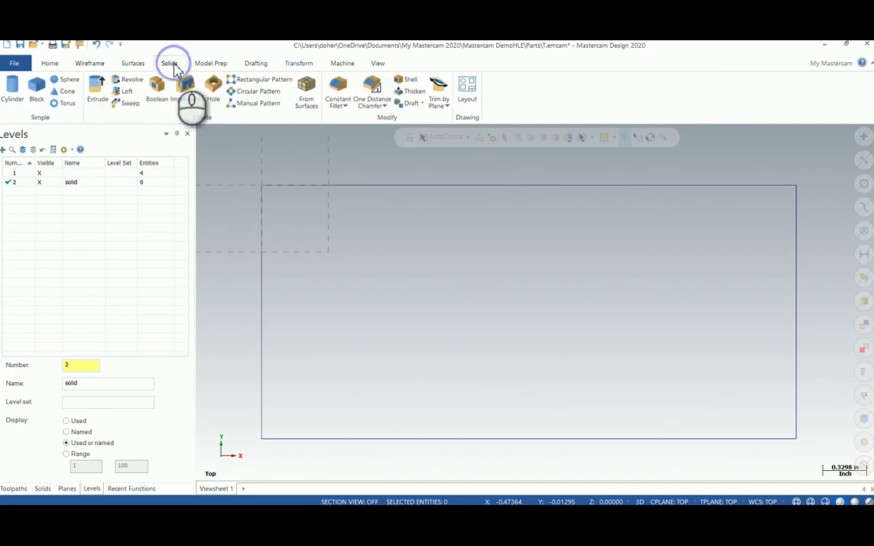
{"action": "left_click", "coordinate": [97, 91]}
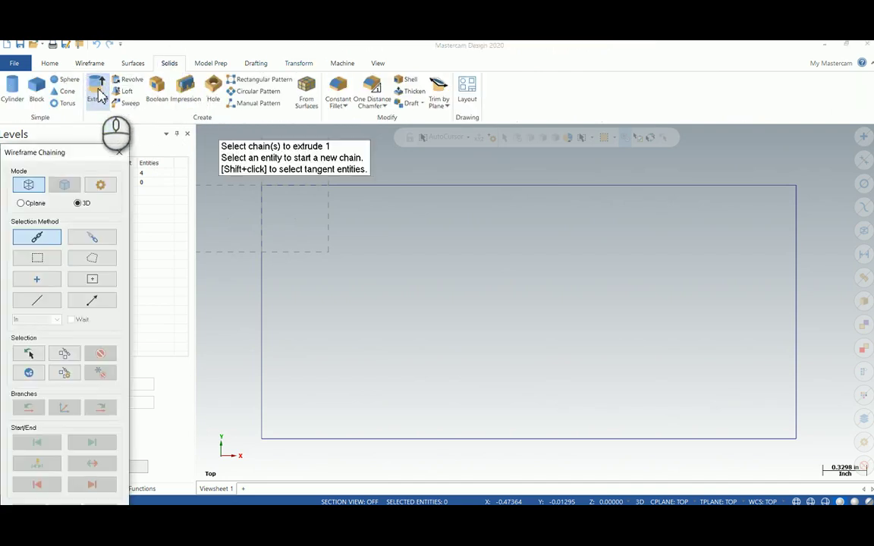
{"action": "left_click_drag", "start_coordinate": [90, 159], "coordinate": [111, 97]}
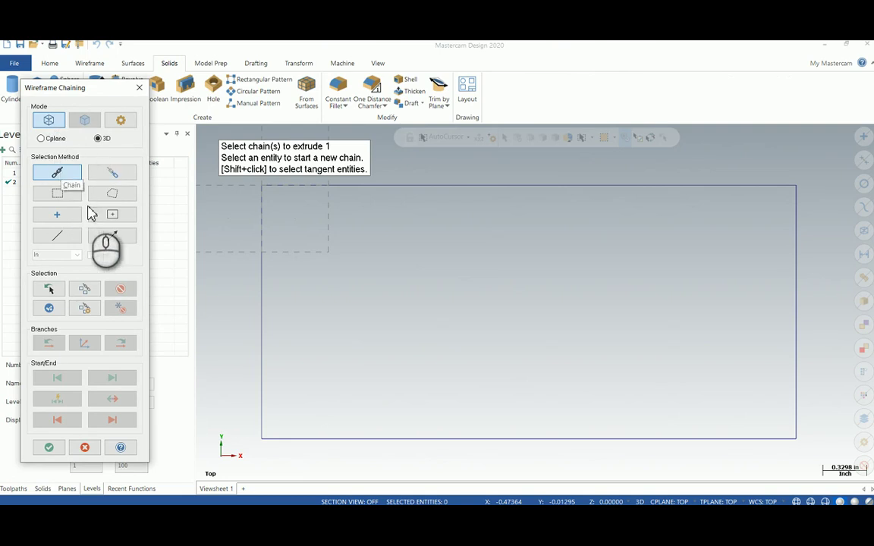
{"action": "left_click", "coordinate": [261, 278]}
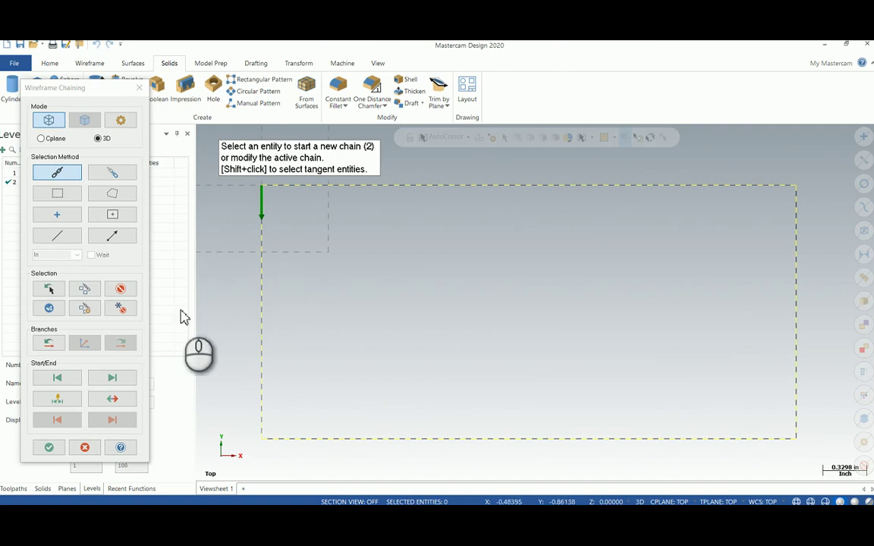
{"action": "left_click", "coordinate": [54, 452]}
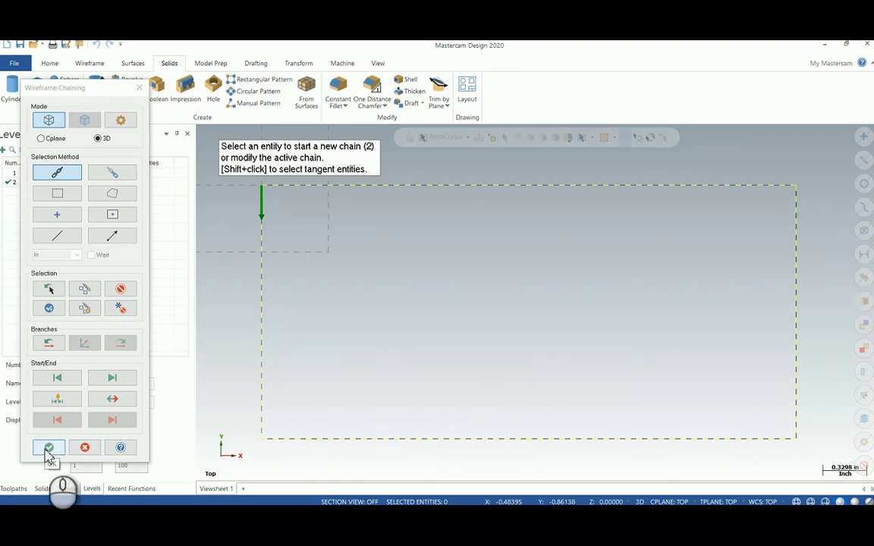
{"action": "left_click", "coordinate": [47, 450]}
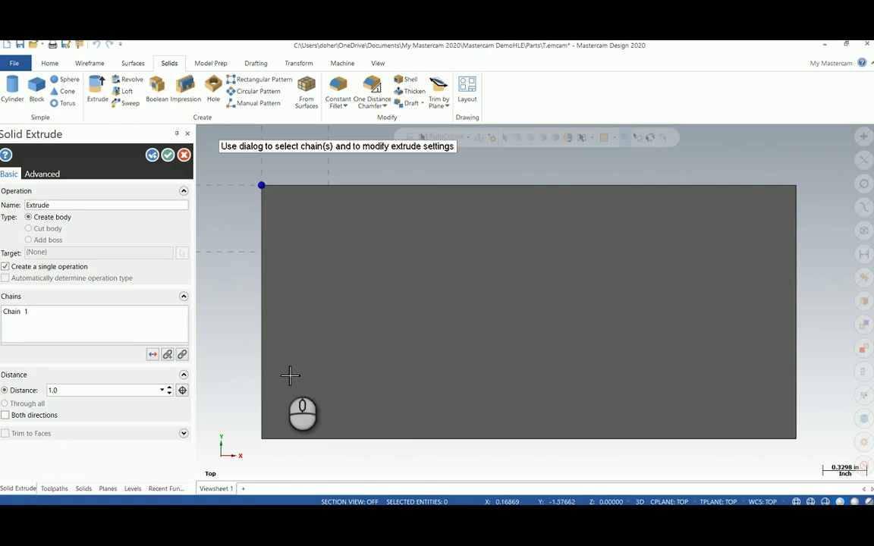
Step: Extrude the rectangle downward using the direction arrow's ruler with a distance of -.75, and create the solid body
{"action": "middle_click_drag", "start_coordinate": [388, 384], "coordinate": [381, 294]}
{"action": "scroll", "coordinate": [356, 352], "scroll_direction": "down", "scroll_amount": 2}
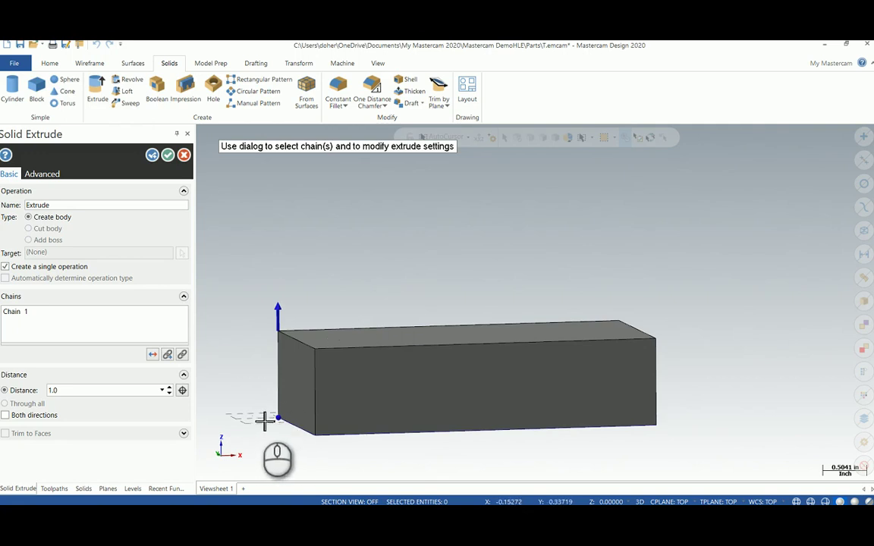
{"action": "middle_click_drag", "start_coordinate": [332, 336], "coordinate": [397, 307]}
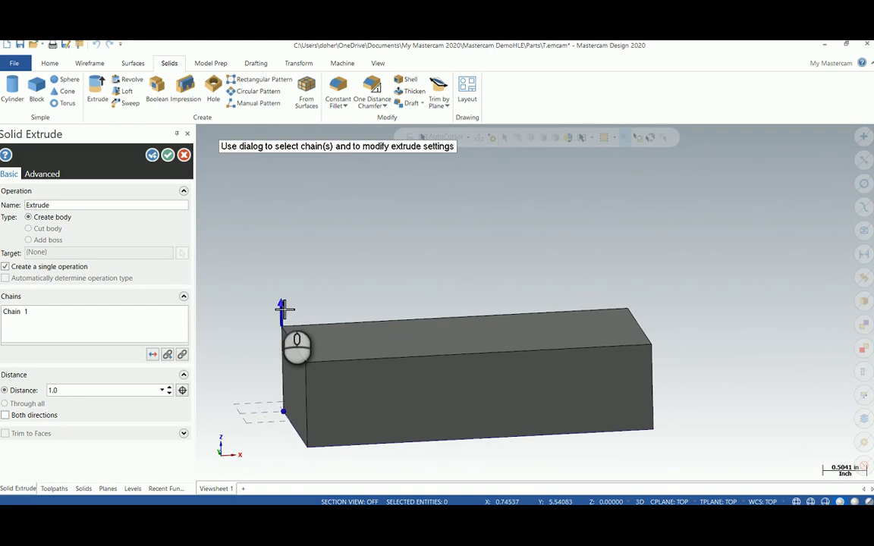
{"action": "left_click_drag", "start_coordinate": [281, 307], "coordinate": [410, 332]}
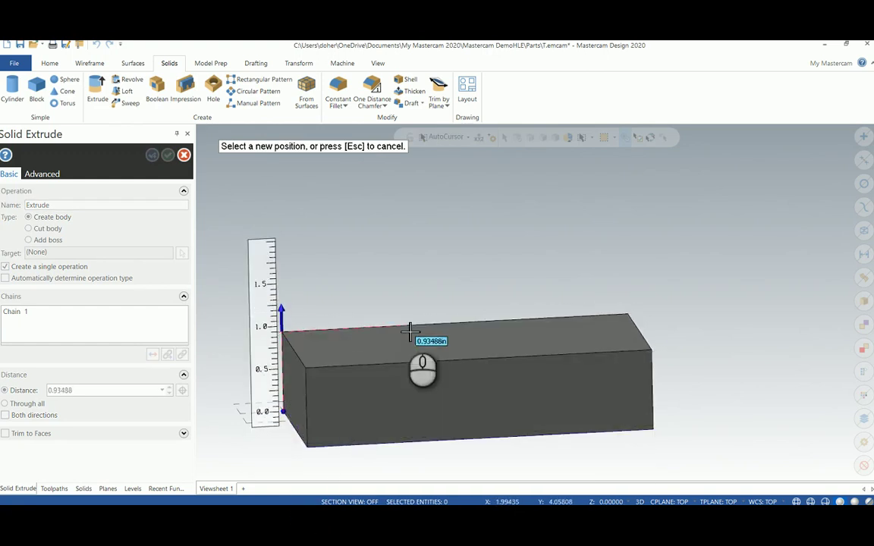
{"action": "middle_click_drag", "start_coordinate": [402, 328], "coordinate": [389, 371]}
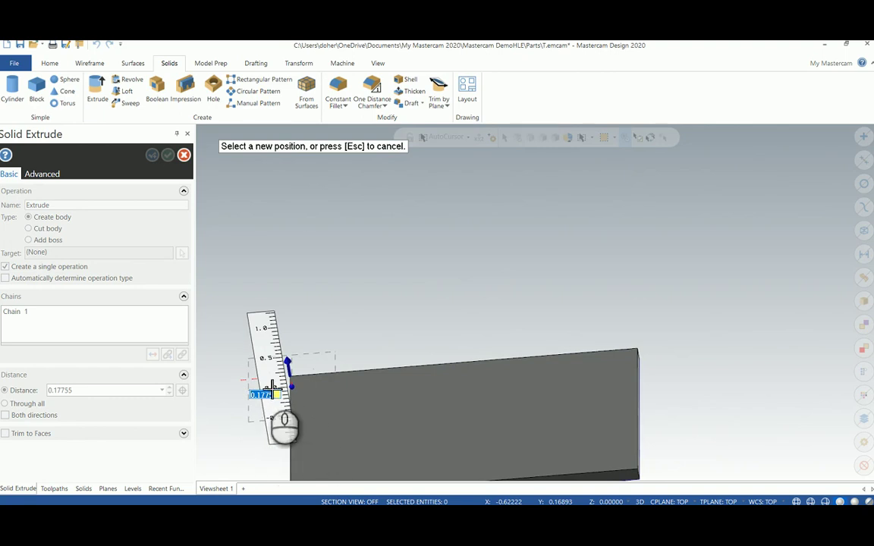
{"action": "middle_click_drag", "start_coordinate": [398, 332], "coordinate": [377, 338]}
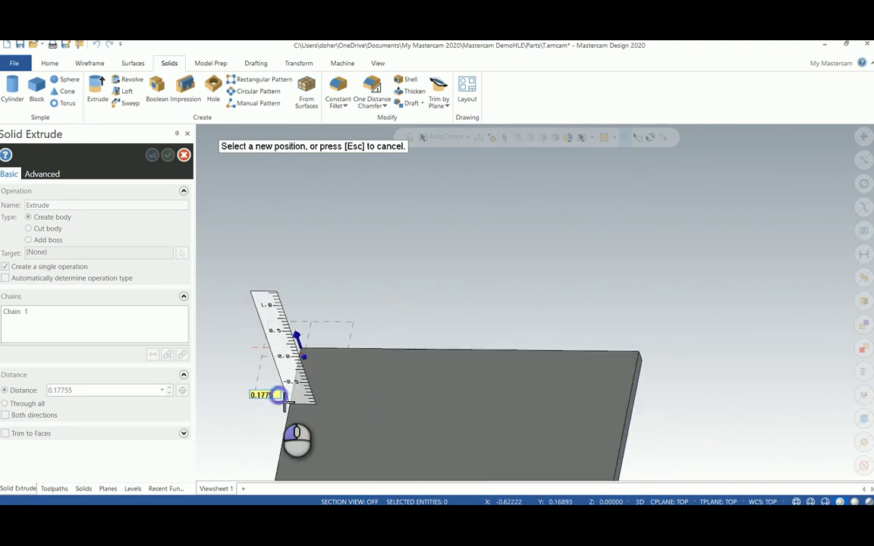
{"action": "left_click_drag", "start_coordinate": [284, 400], "coordinate": [223, 402]}
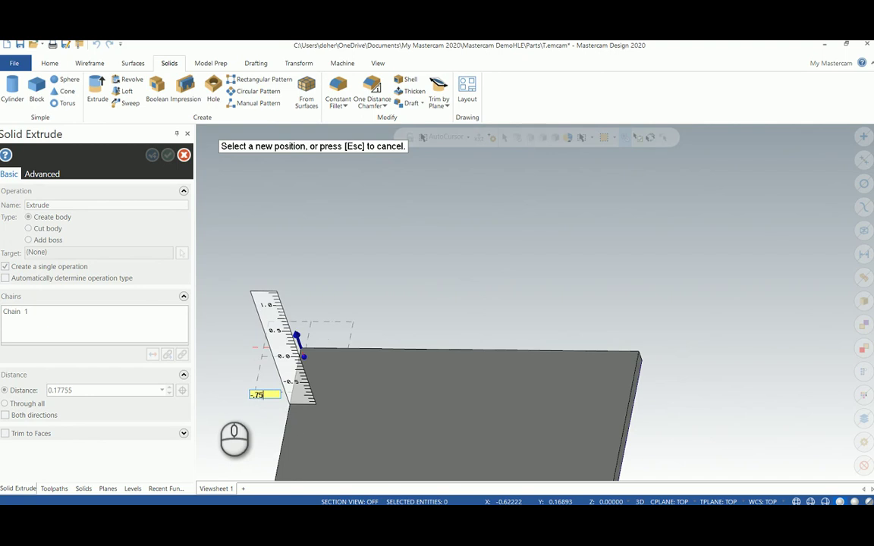
{"action": "type", "text": "-.75"}
{"action": "key", "text": "Return"}
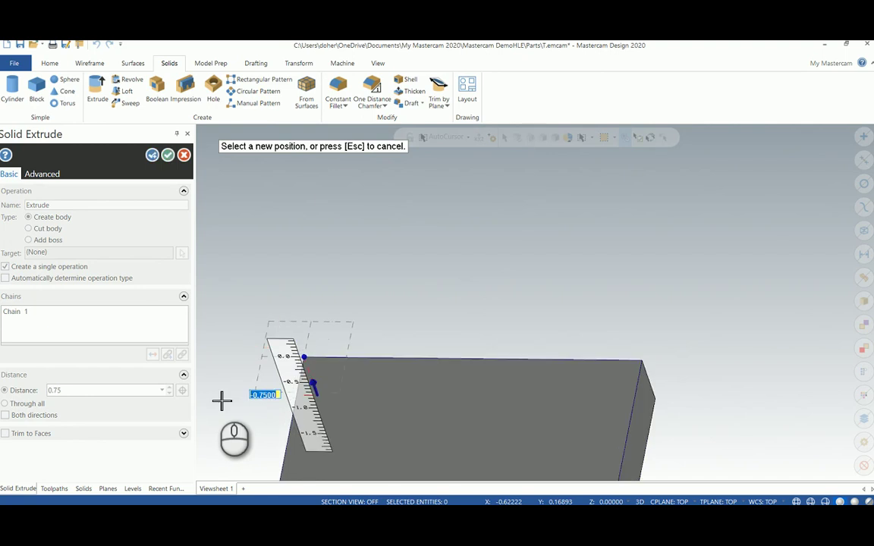
{"action": "right_click", "coordinate": [286, 190]}
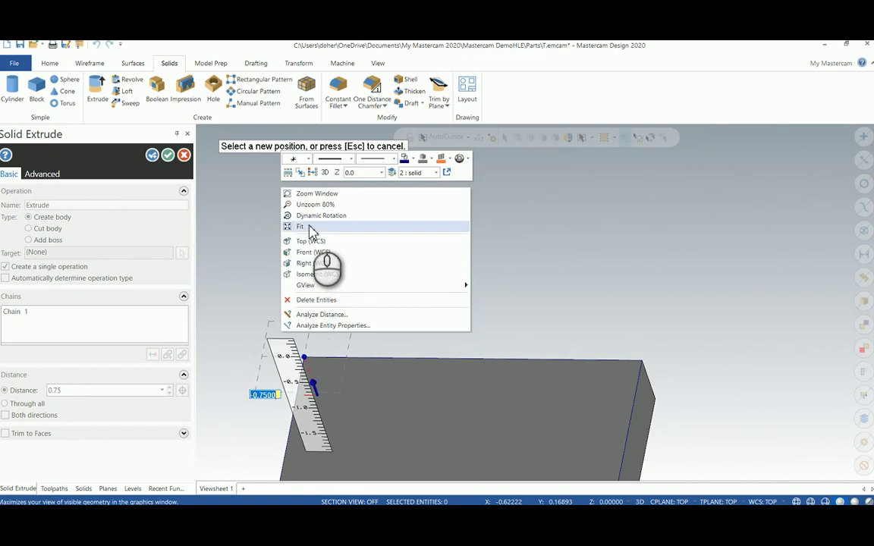
{"action": "left_click", "coordinate": [311, 226]}
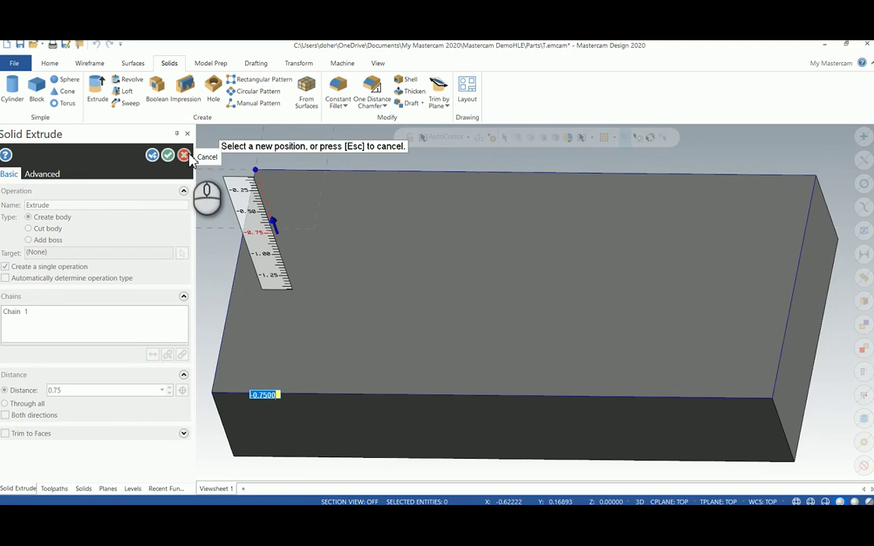
{"action": "left_click", "coordinate": [184, 156]}
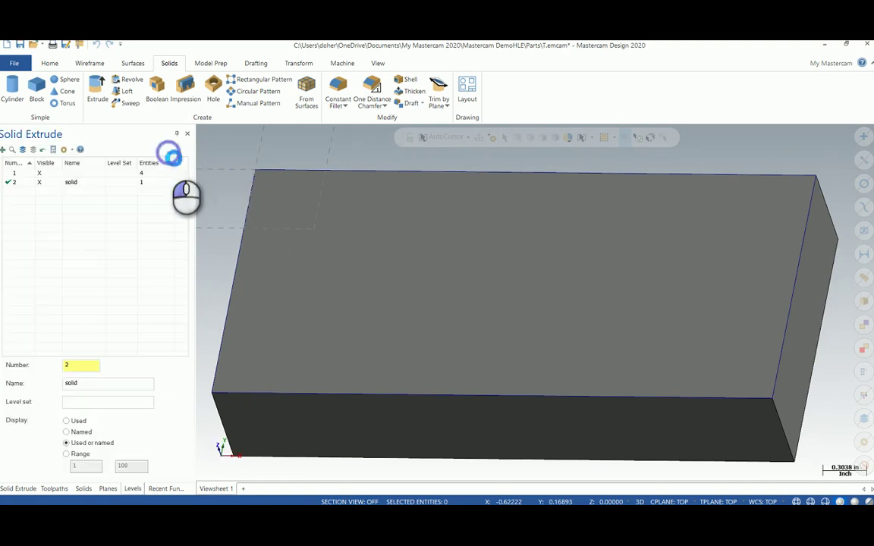
Step: Examine the extruded block in Isometric (WCS), fitted to the screen, and from a slightly rotated angle
{"action": "right_click", "coordinate": [319, 196]}
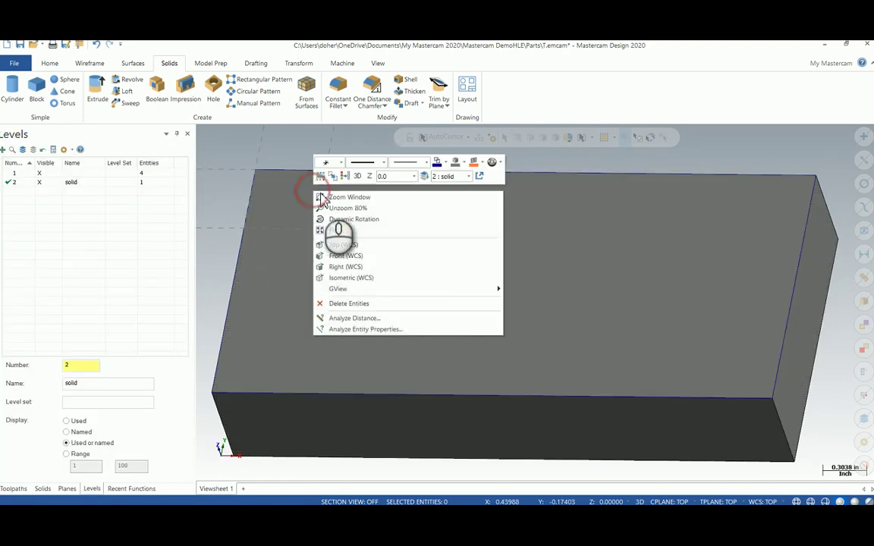
{"action": "left_click", "coordinate": [391, 281]}
{"action": "right_click", "coordinate": [318, 264]}
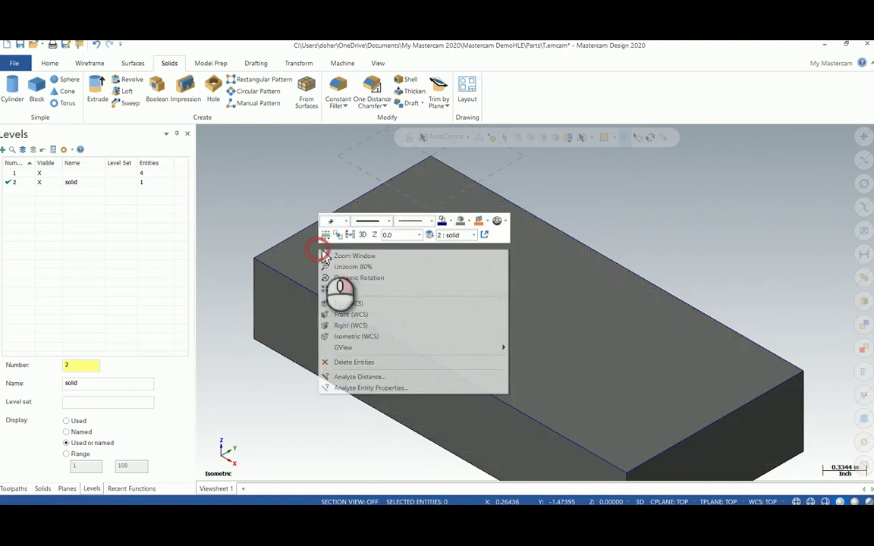
{"action": "left_click", "coordinate": [359, 291]}
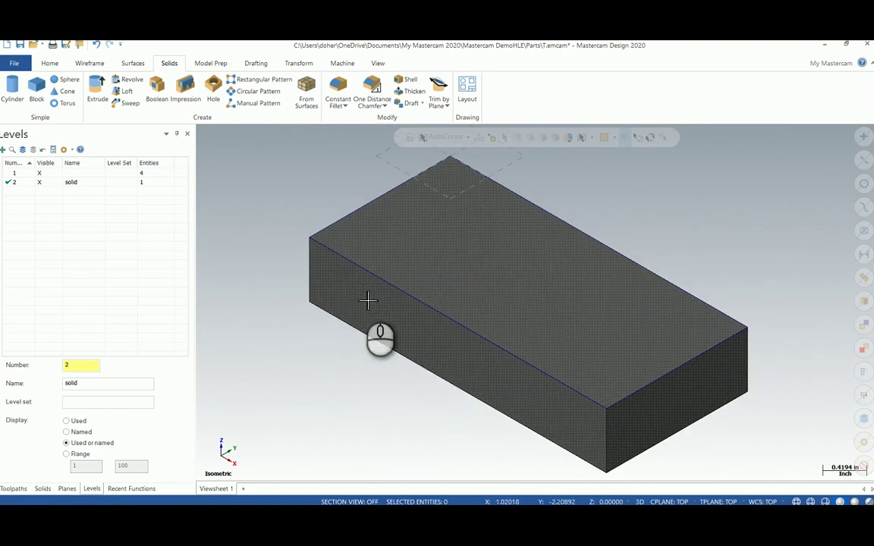
{"action": "middle_click_drag", "start_coordinate": [364, 296], "coordinate": [409, 308]}
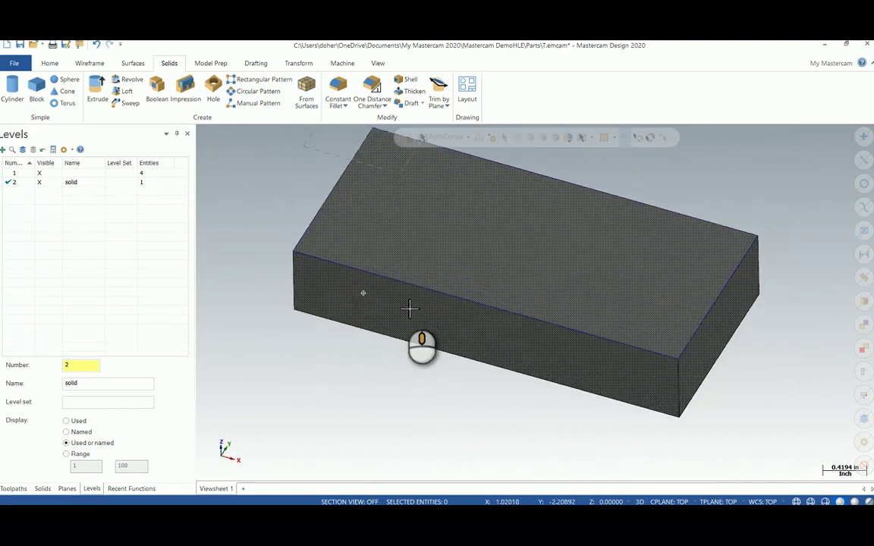
{"action": "scroll", "coordinate": [409, 308], "scroll_direction": "up", "scroll_amount": 2}
{"action": "scroll", "coordinate": [410, 309], "scroll_direction": "down", "scroll_amount": 5}
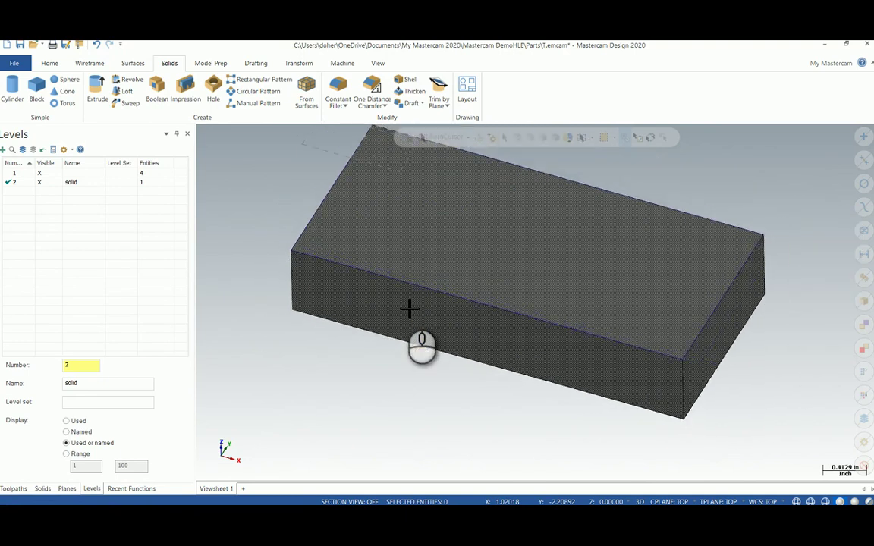